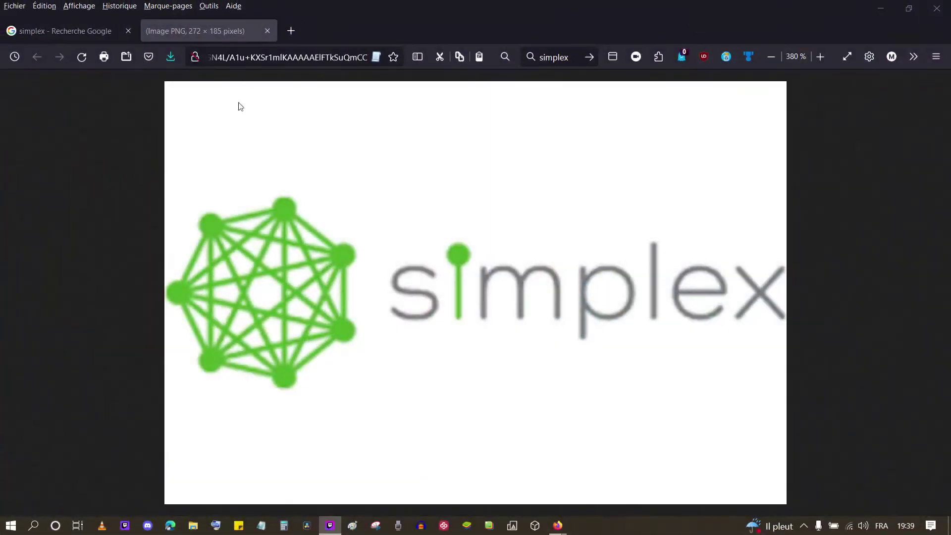
Switch to the Google results tab for 'simplex'.
click(80, 32)
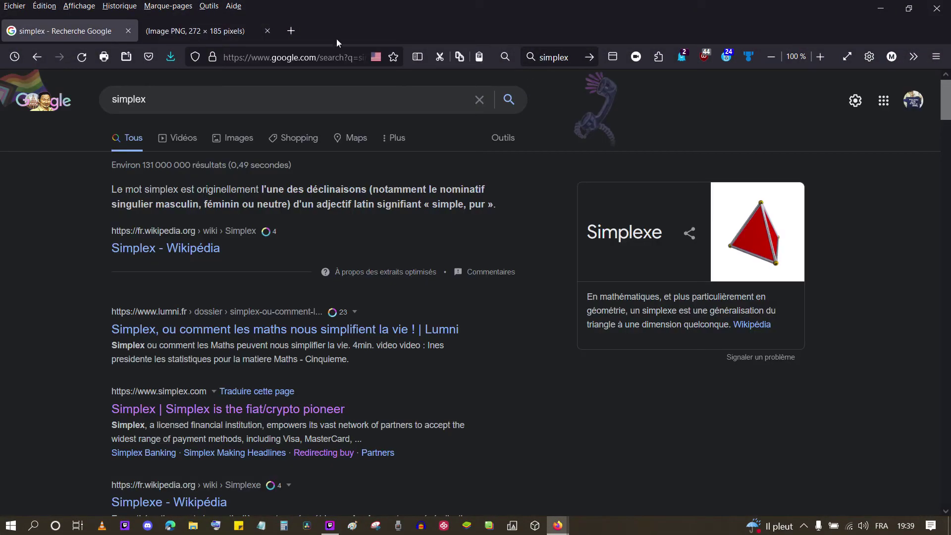
Search Google for 'simplex crypto' and open Simplex's Buy Crypto sitelink.
click(446, 103)
click(510, 102)
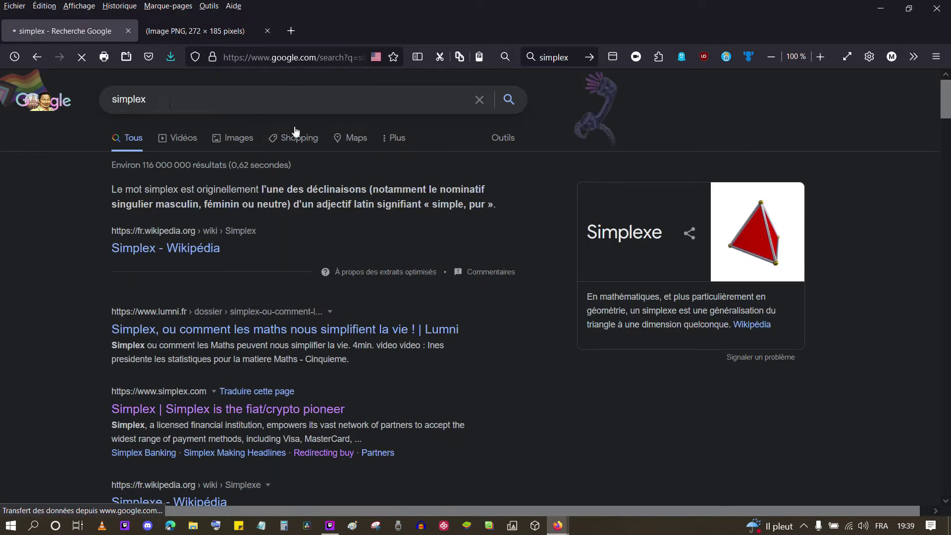
scroll(327, 225, down, 2)
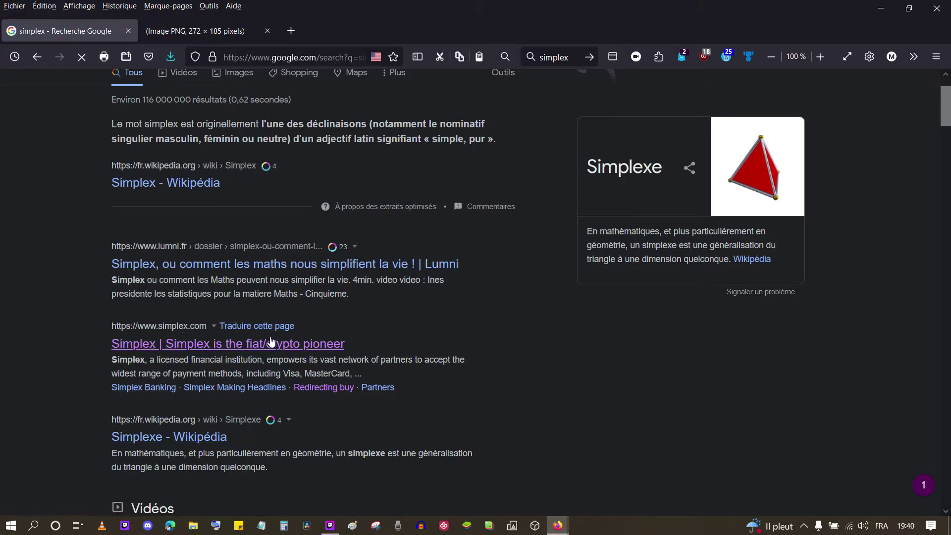
key(slash)
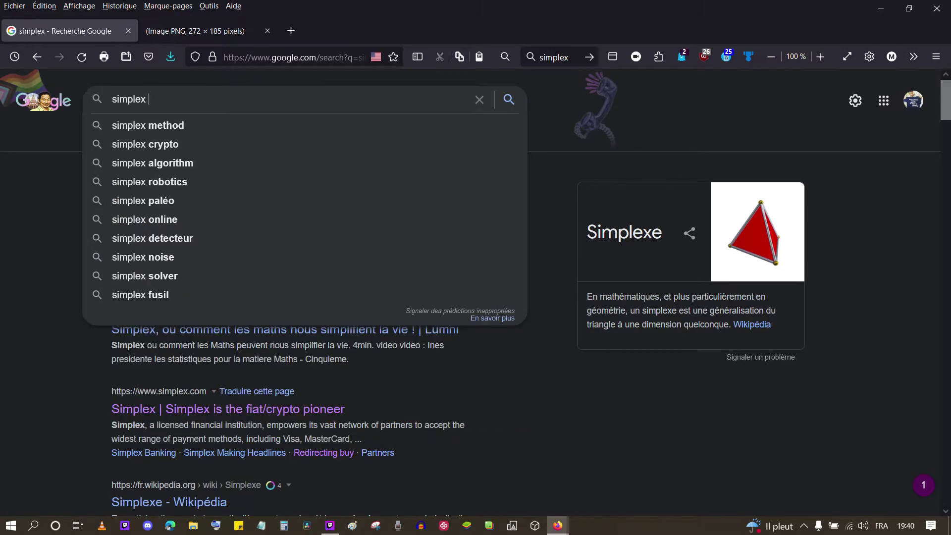
text(crypto)
key(Return)
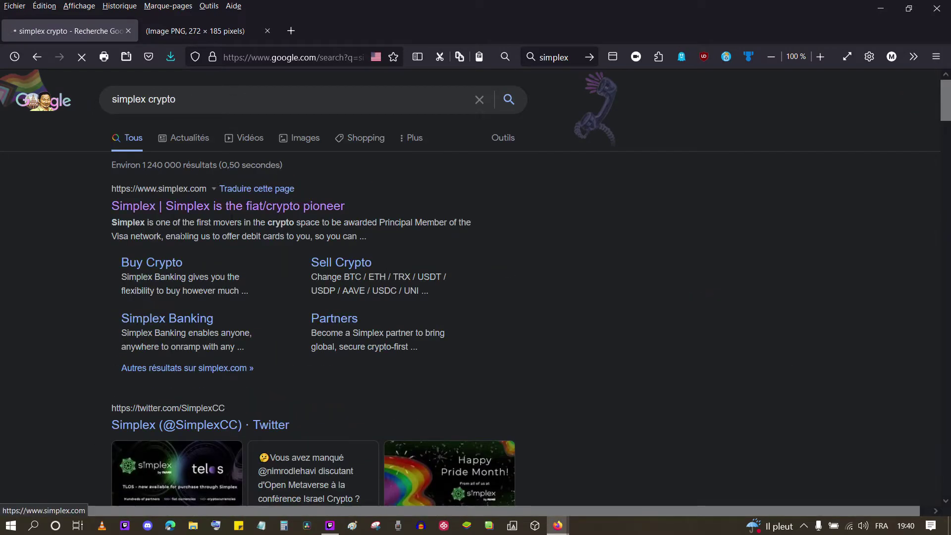
click(140, 267)
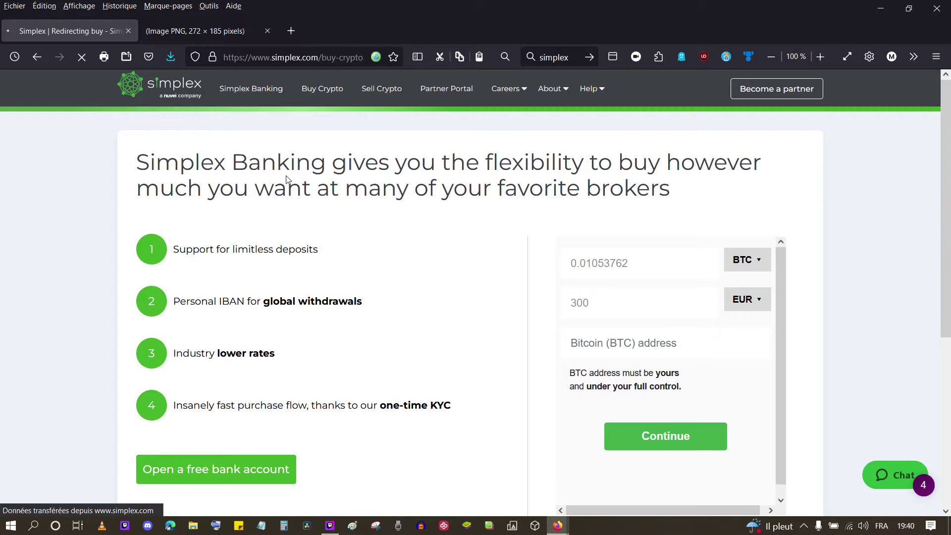
Scroll the Buy Crypto page while it redirects to buy.chainbits.com.
scroll(474, 221, down, 3)
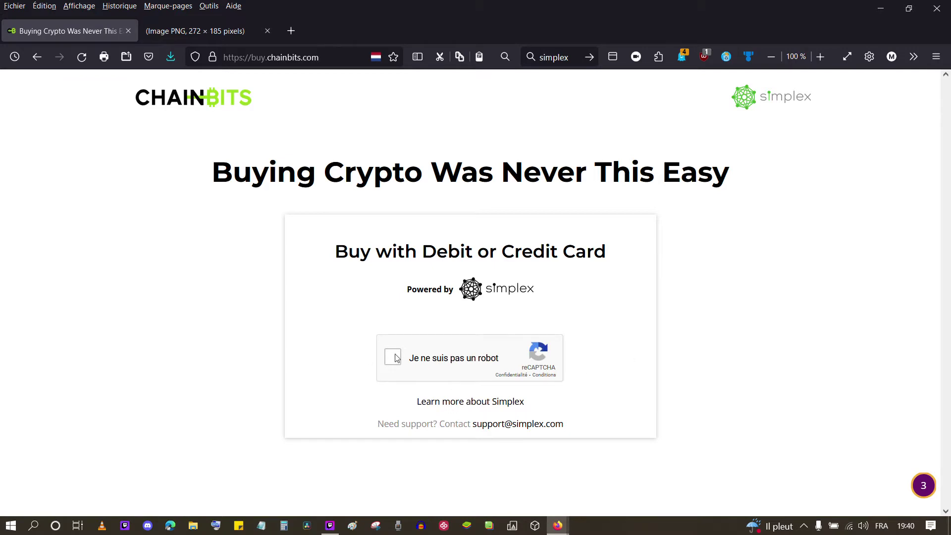
Tick the 'Je ne suis pas un robot' reCAPTCHA checkbox.
click(396, 358)
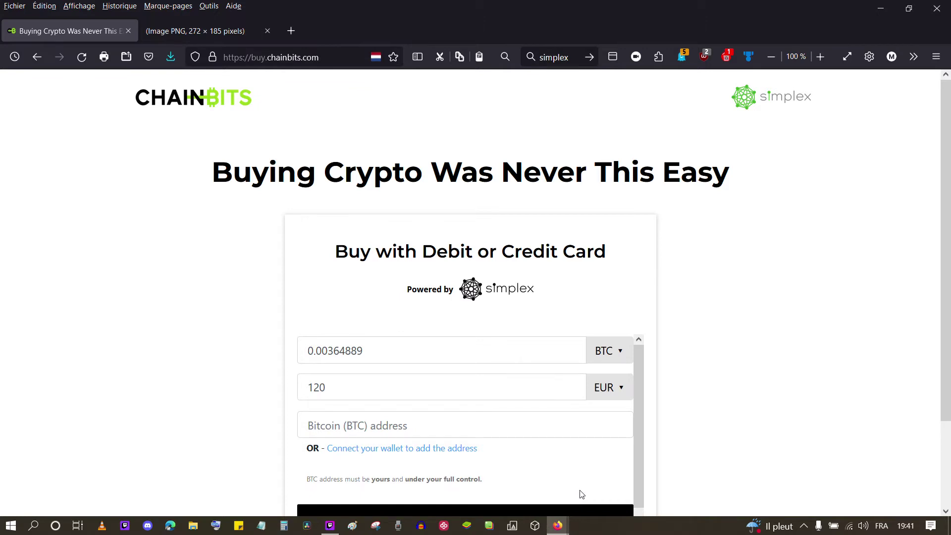
Browse the coin list, then change the euro amount from 120 to 10.
click(617, 347)
scroll(597, 431, down, 5)
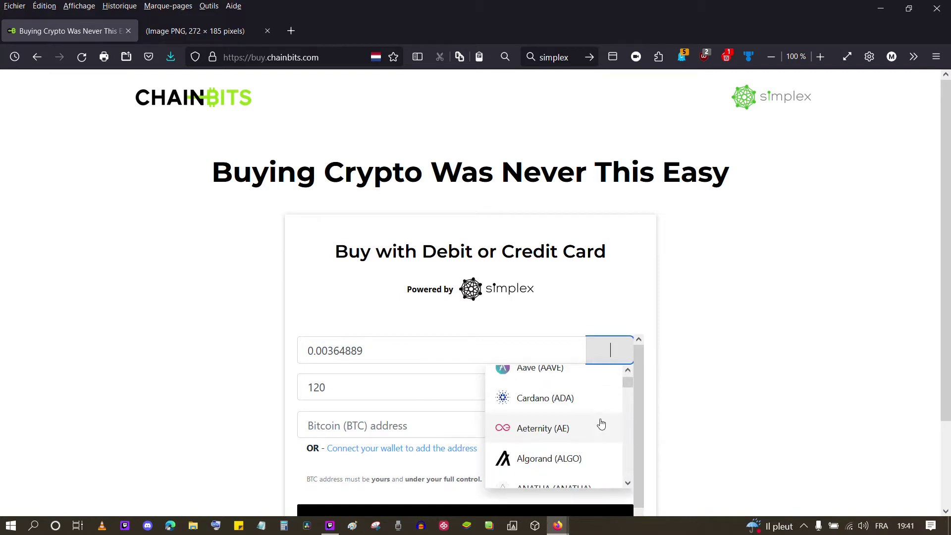
scroll(584, 445, down, 6)
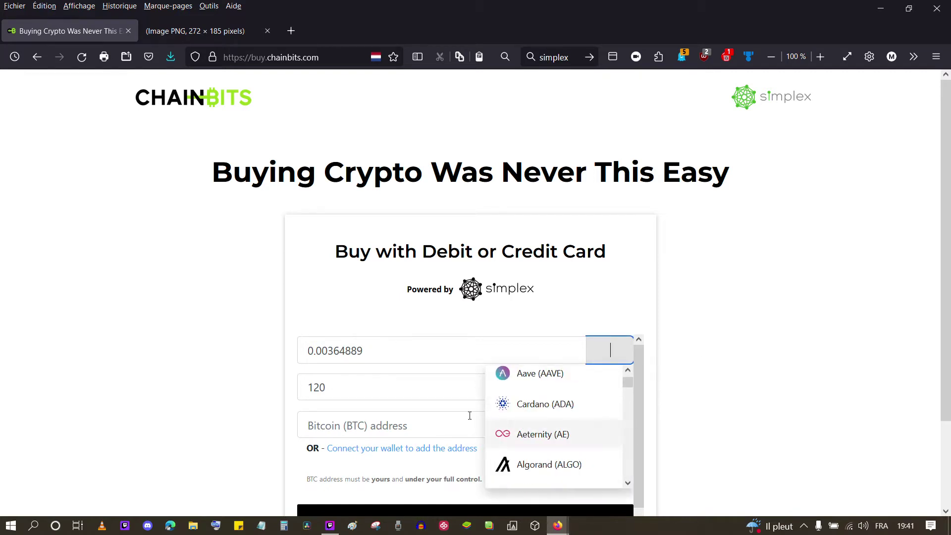
click(441, 391)
double_click(317, 389)
text(10)
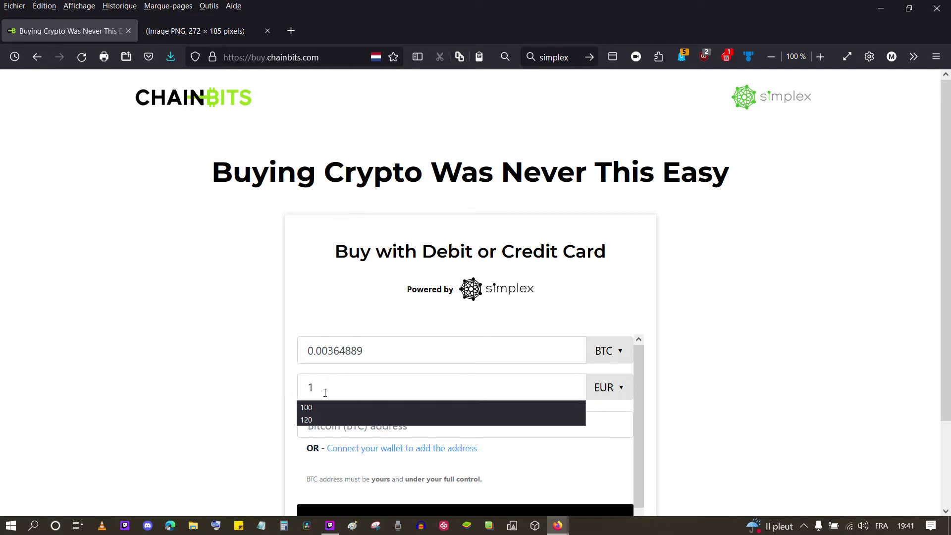
click(688, 399)
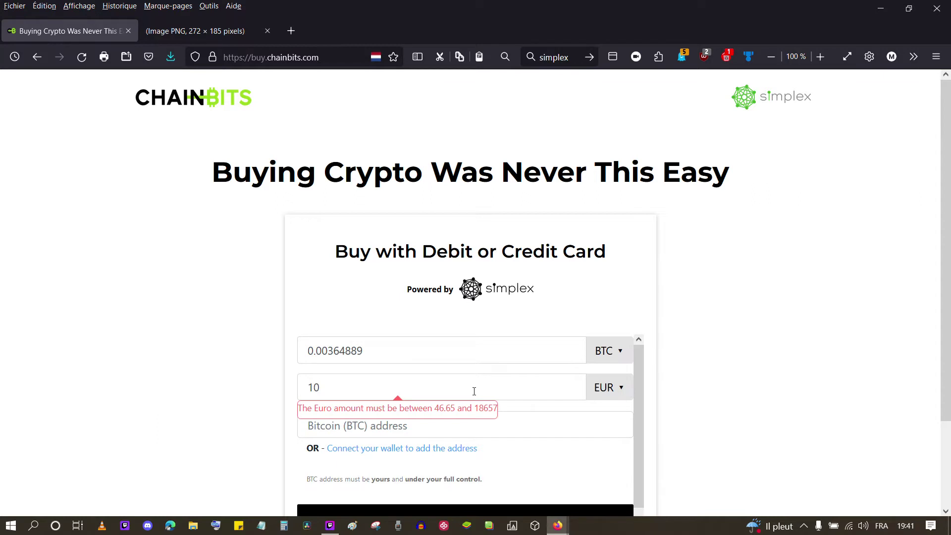
Search the coin list for 'bnb' and choose Binance Coin (BNB).
click(612, 350)
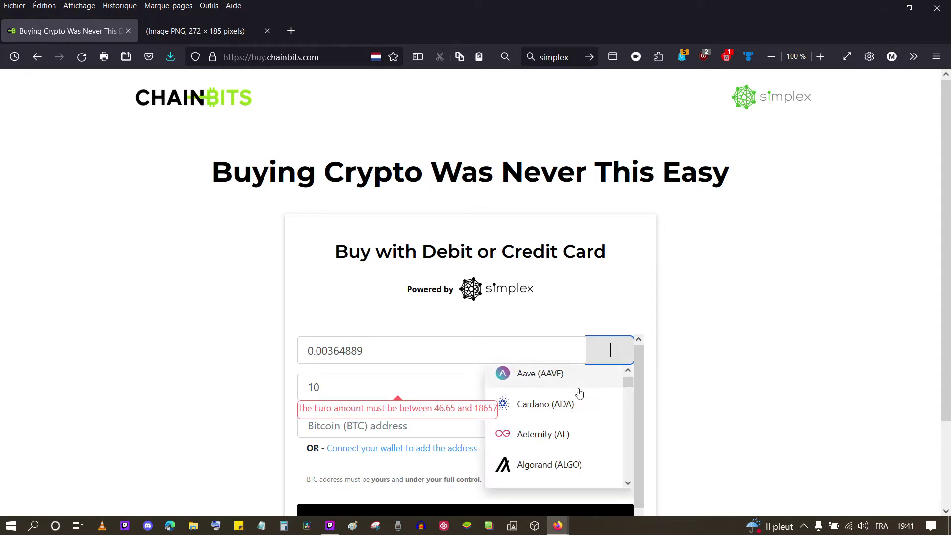
scroll(585, 407, down, 2)
scroll(585, 408, down, 5)
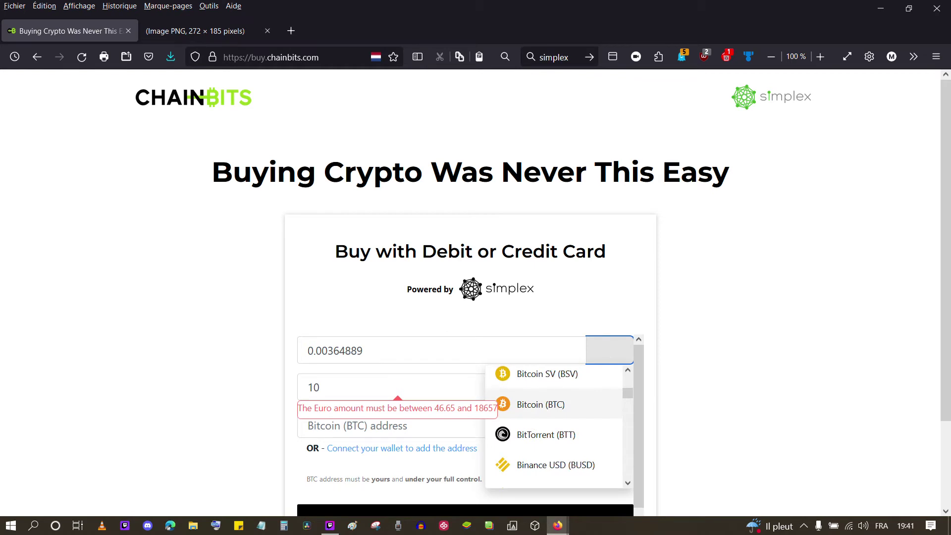
text(bnb)
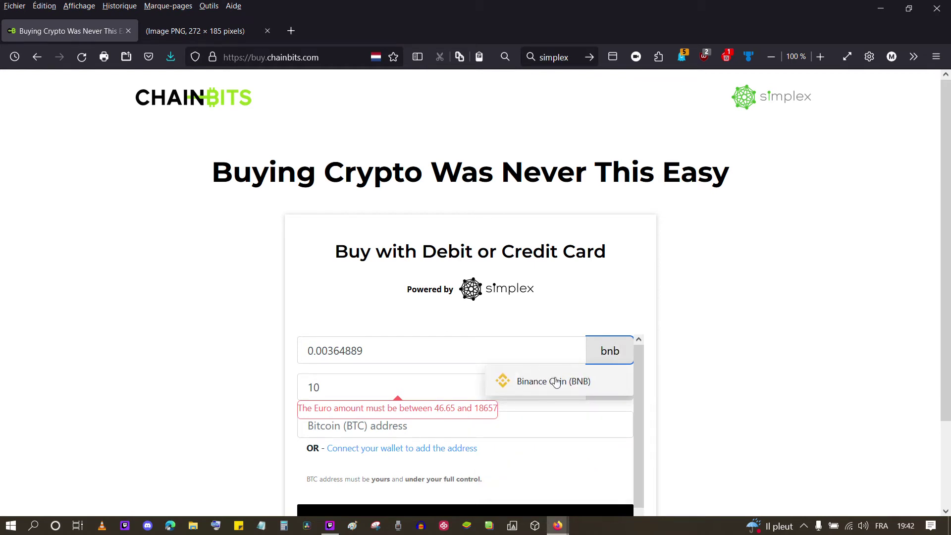
click(579, 388)
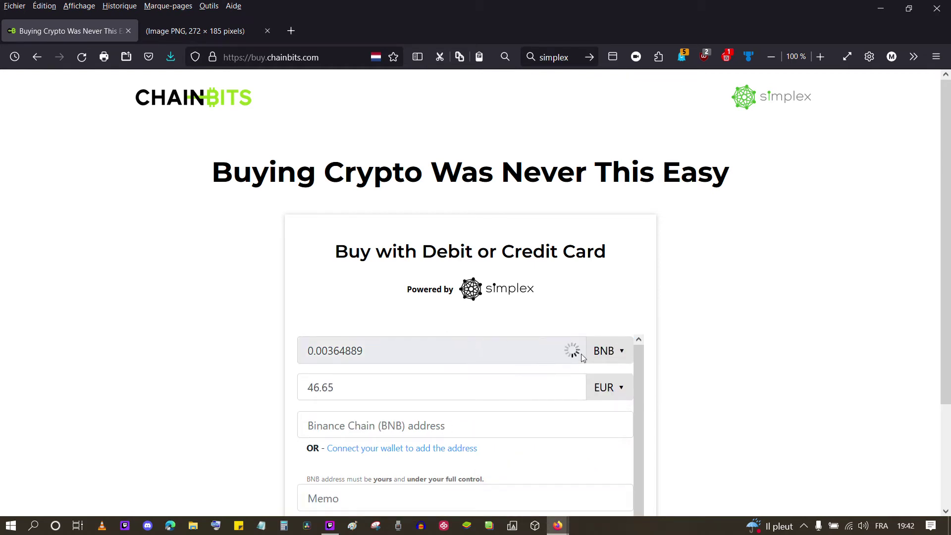
Clear the euro amount field so it is empty, then move to the BNB address field.
click(361, 385)
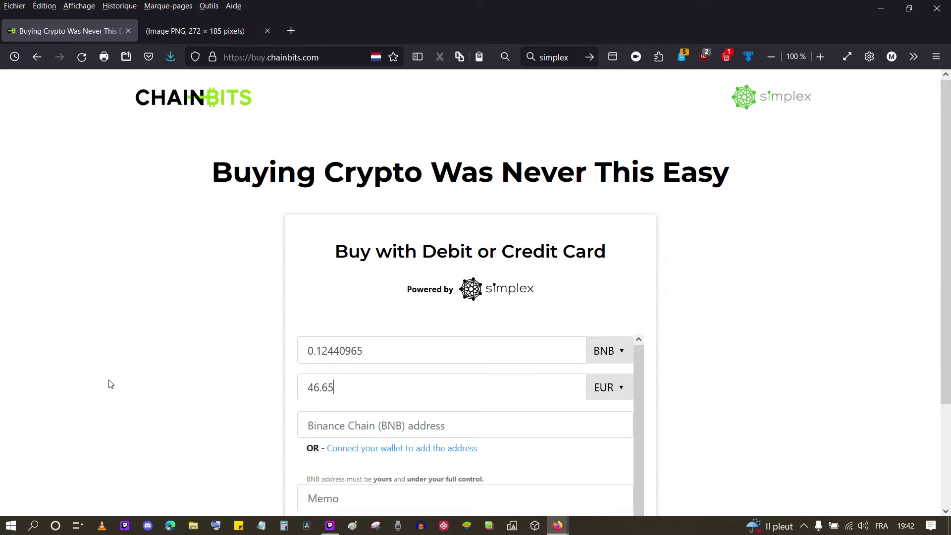
key(ctrl+a)
key(BackSpace)
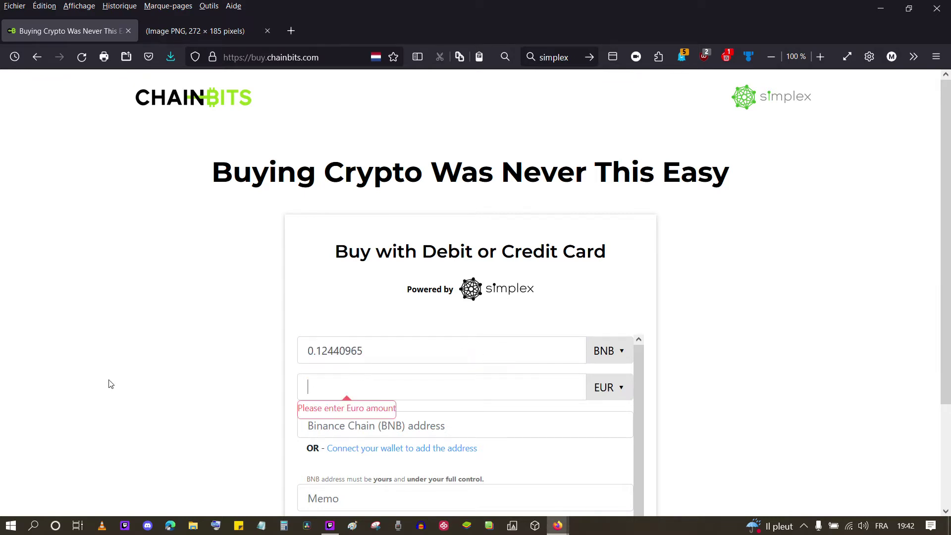
text(1)
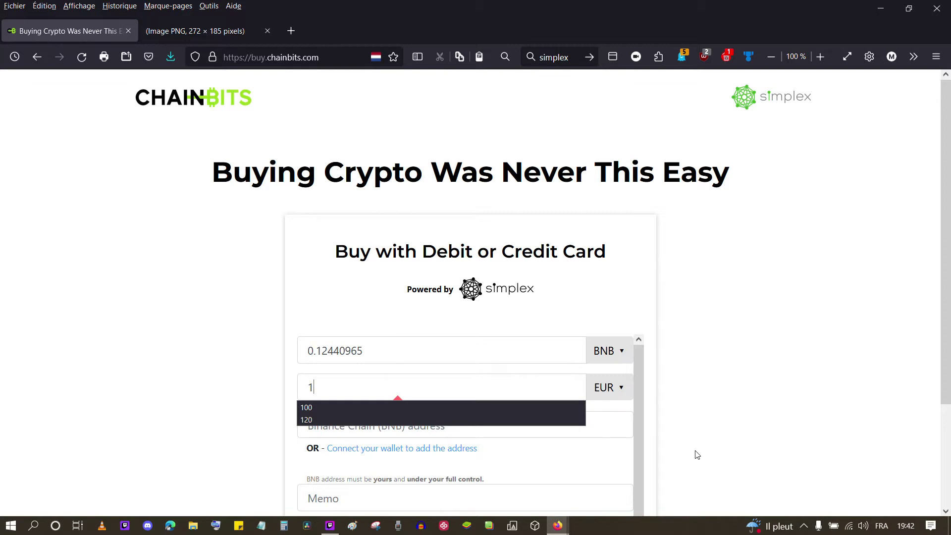
click(693, 452)
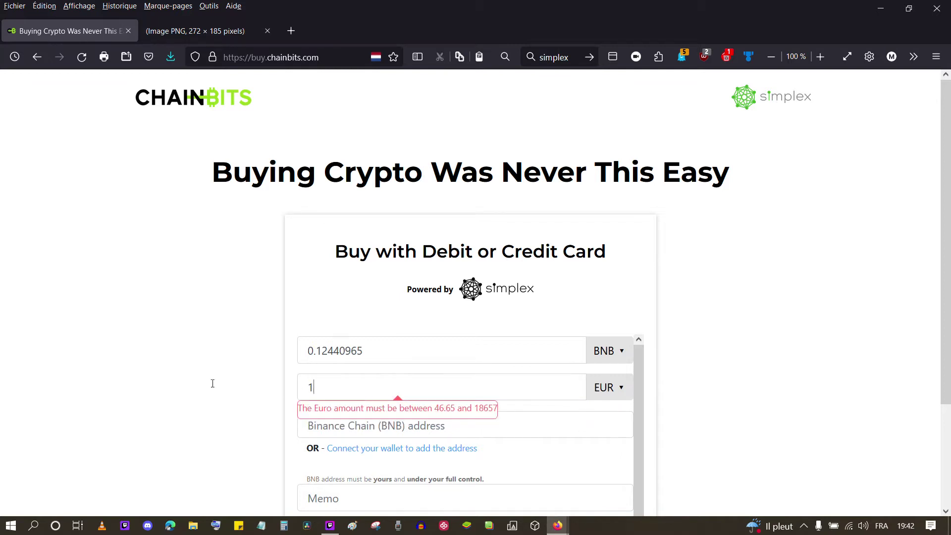
double_click(347, 391)
key(BackSpace)
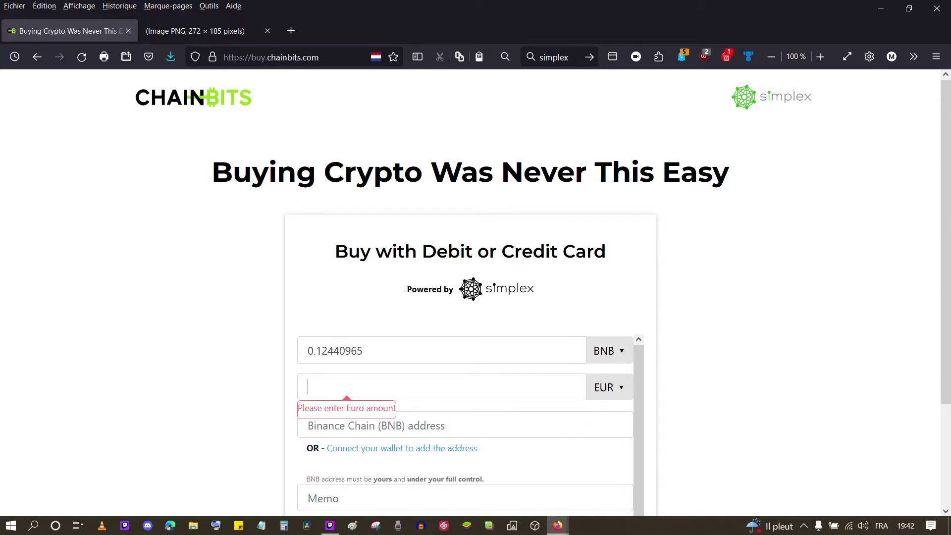
scroll(484, 414, down, 4)
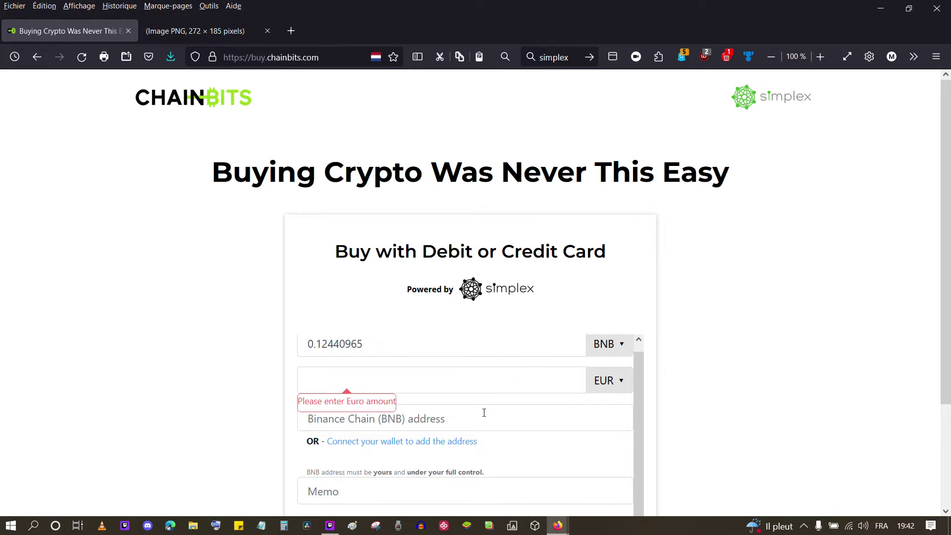
click(457, 289)
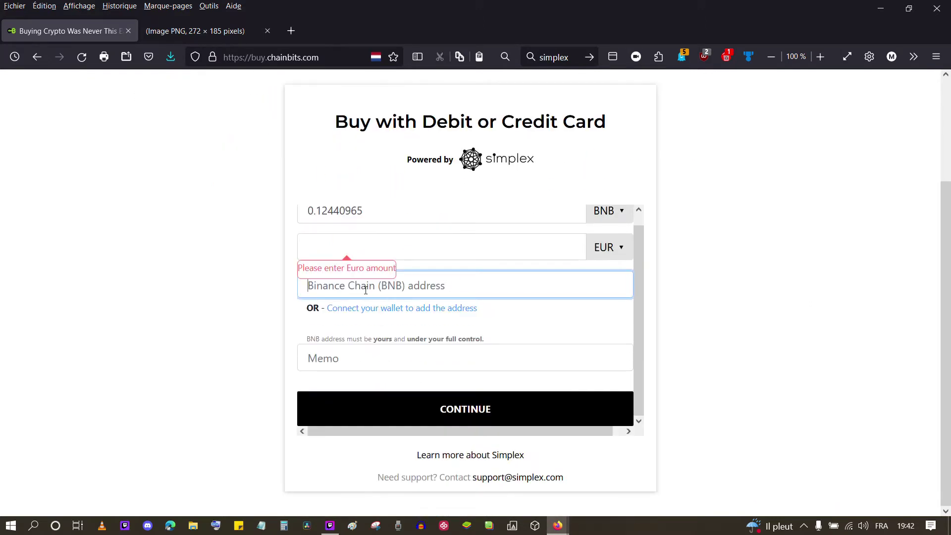
click(403, 311)
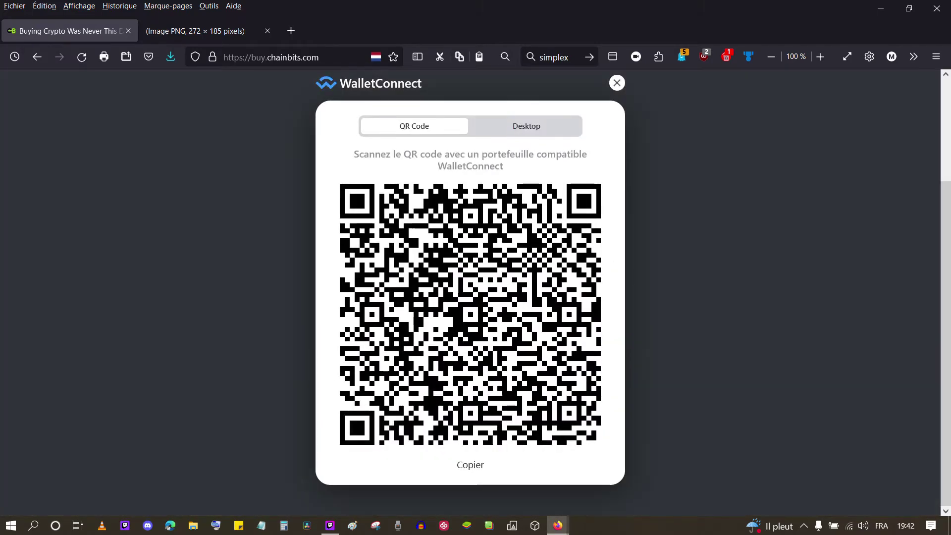
click(527, 127)
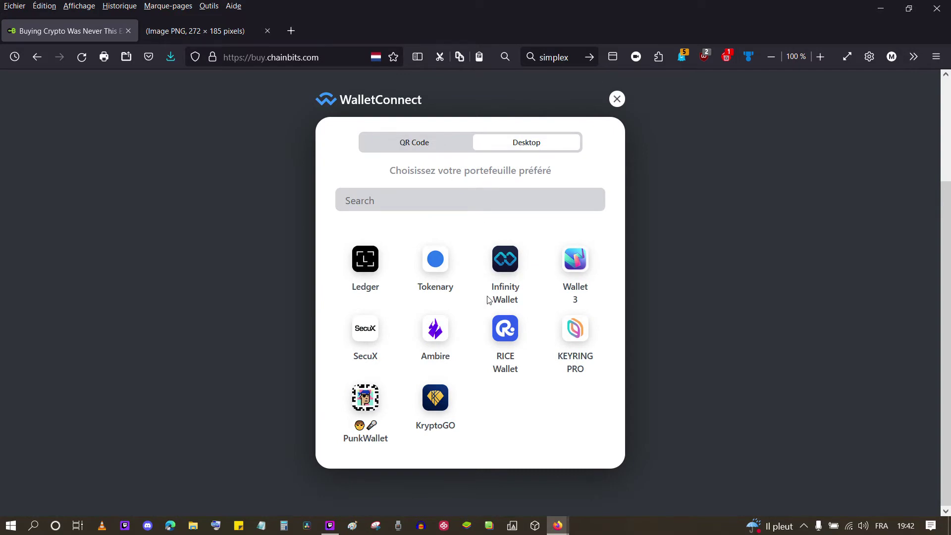
click(411, 150)
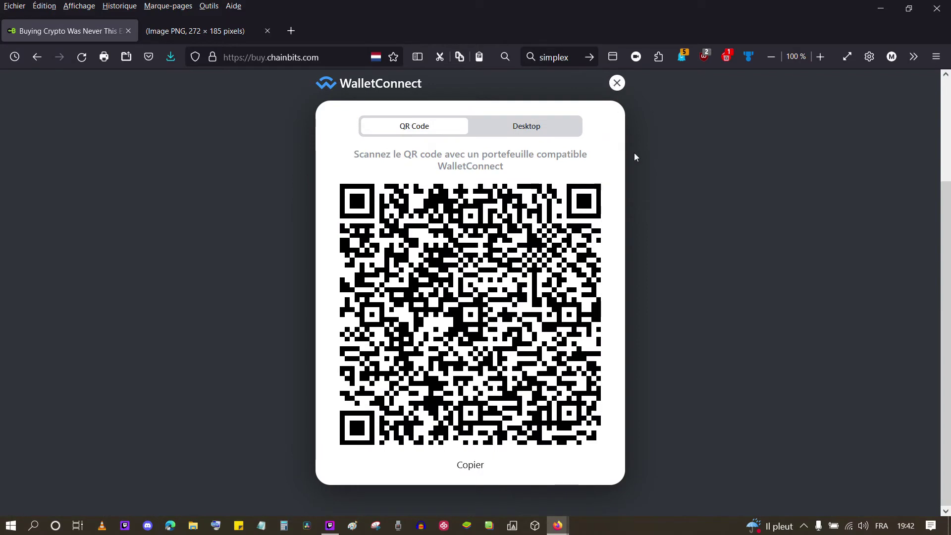
click(617, 83)
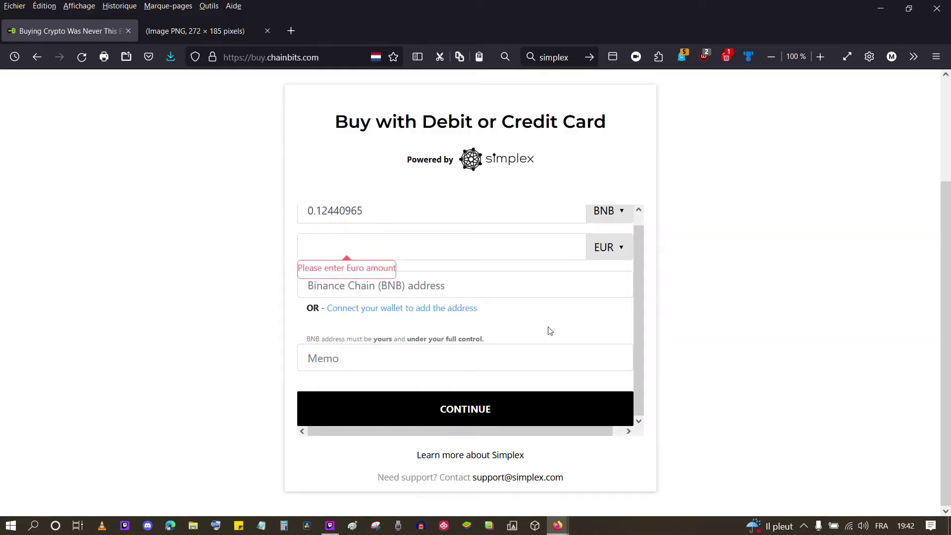
Paste the BNB wallet address into the address field.
click(456, 284)
right_click(456, 284)
click(498, 91)
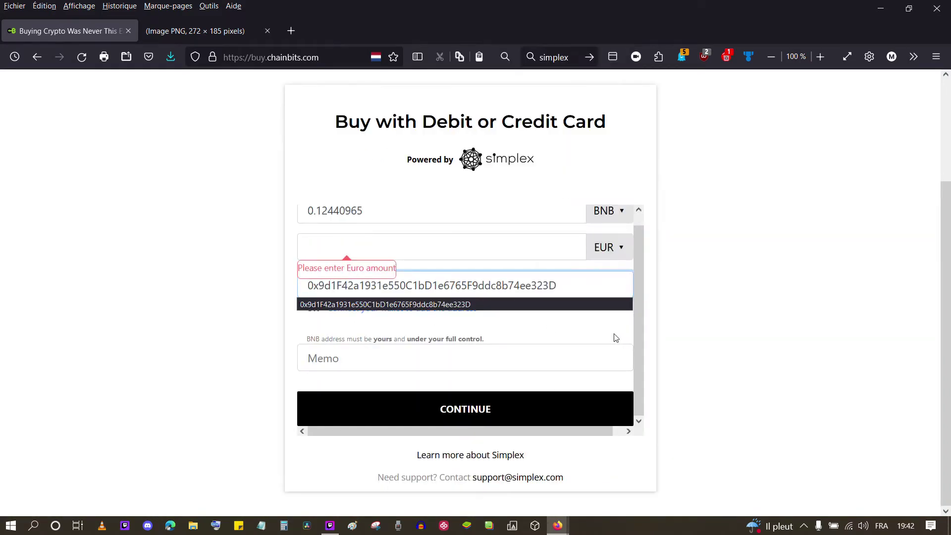
click(548, 335)
scroll(592, 231, up, 3)
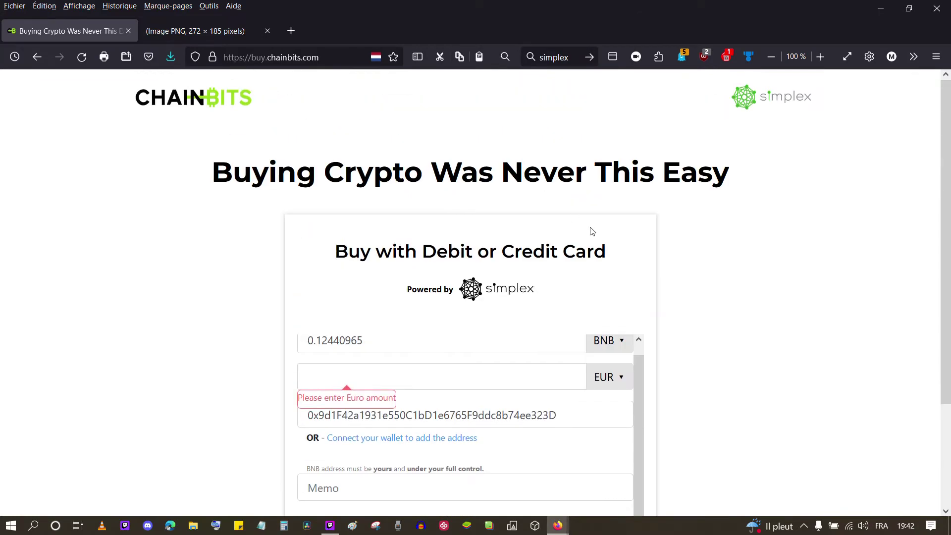
scroll(593, 232, down, 2)
Enter 47 as the euro amount, correcting it from 46.
click(495, 312)
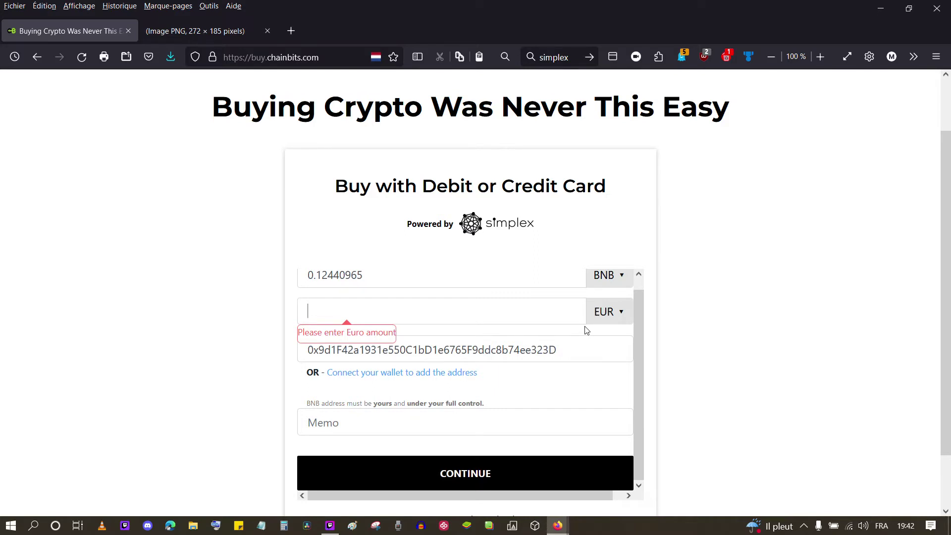
text(46)
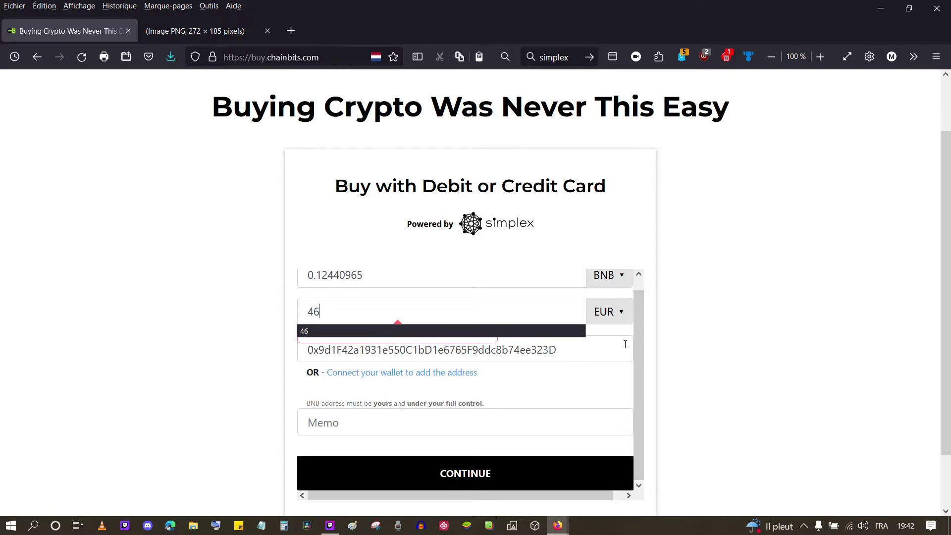
key(shift+Left)
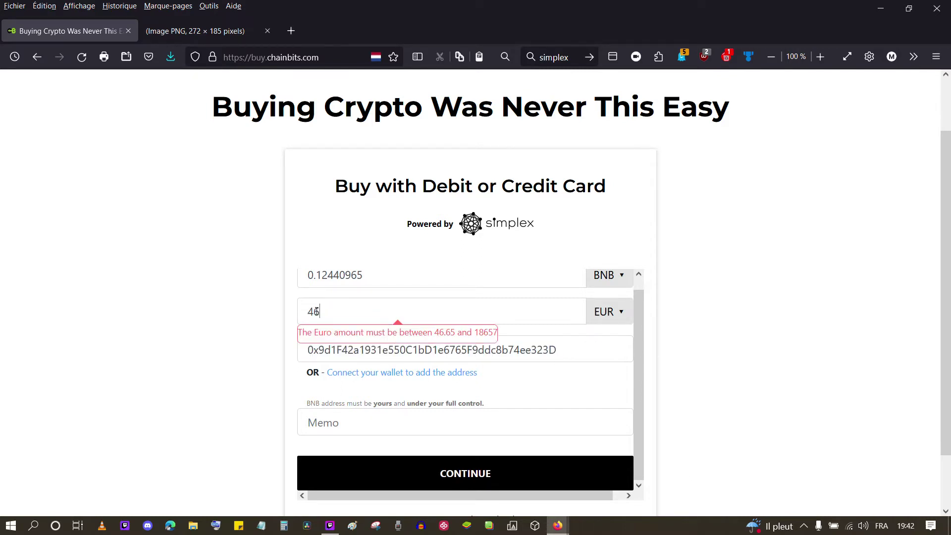
text(7)
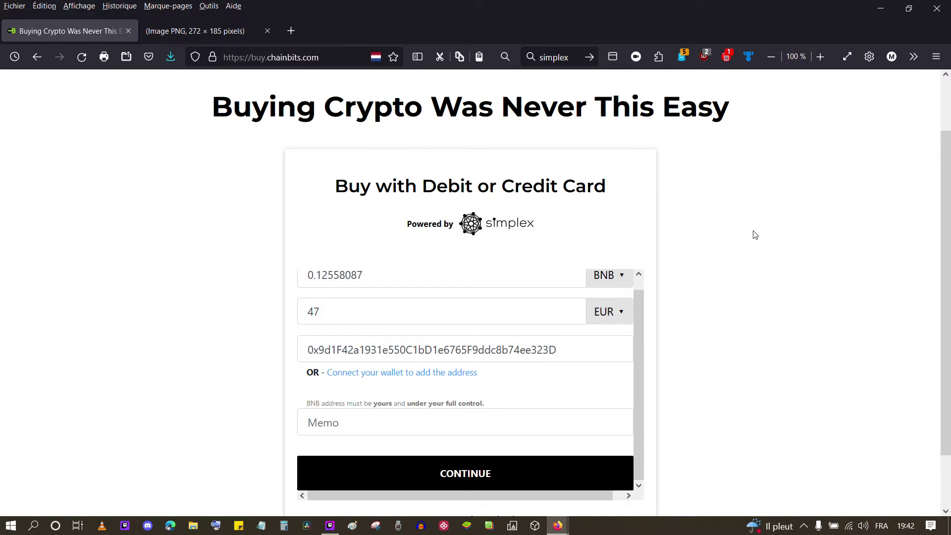
Type 'rechar' as the memo.
scroll(699, 280, down, 2)
click(418, 359)
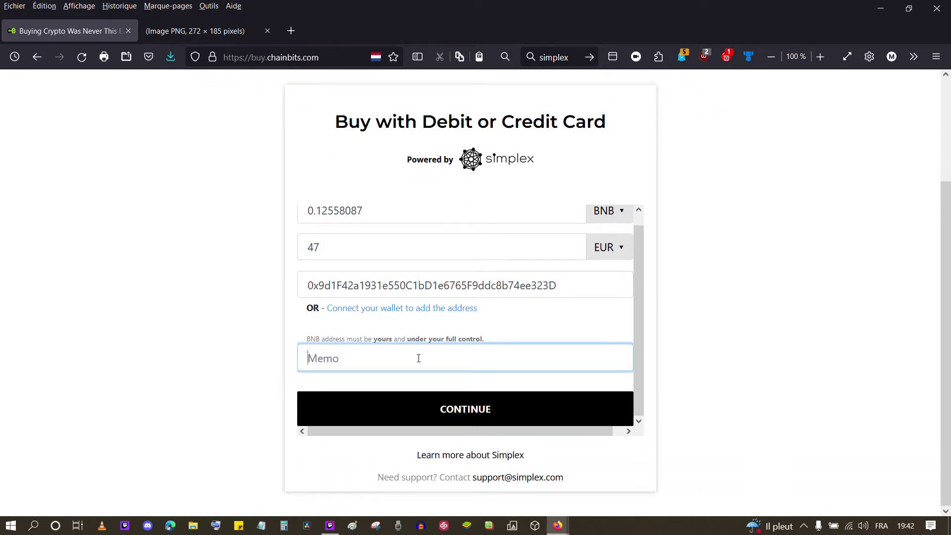
text(reche)
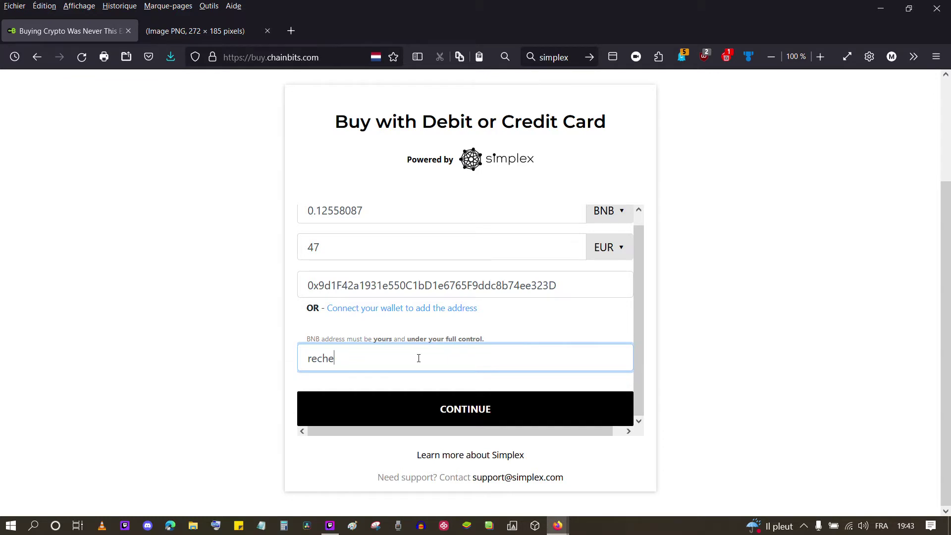
key(BackSpace)
text(ar)
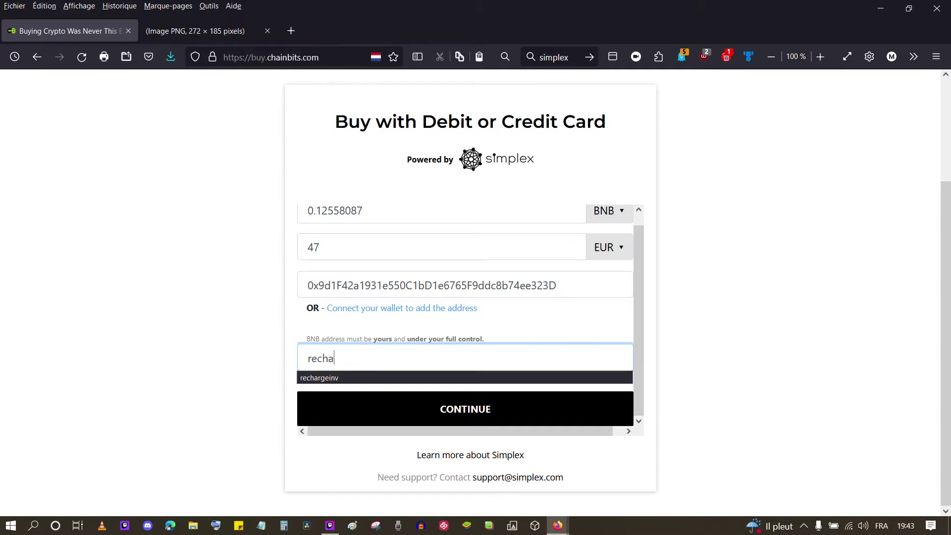
Submit the 0.12558087 BNB order for 47.00 EUR and continue with credit/debit card payment.
click(460, 406)
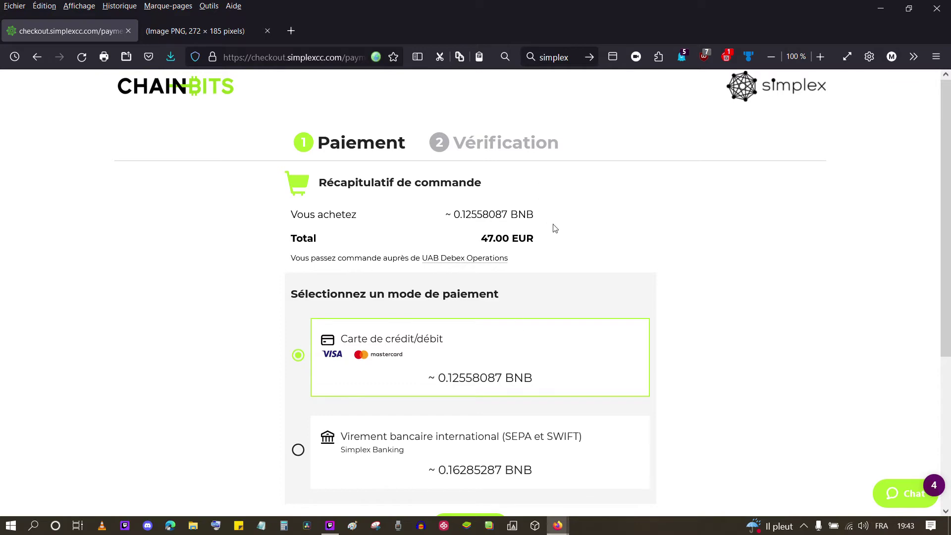
scroll(555, 228, down, 3)
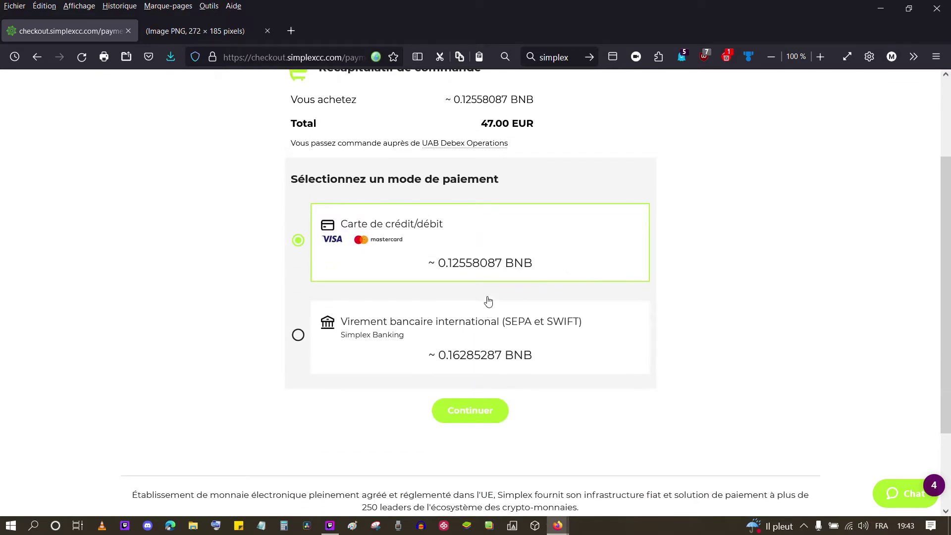
scroll(486, 299, up, 2)
scroll(524, 282, down, 2)
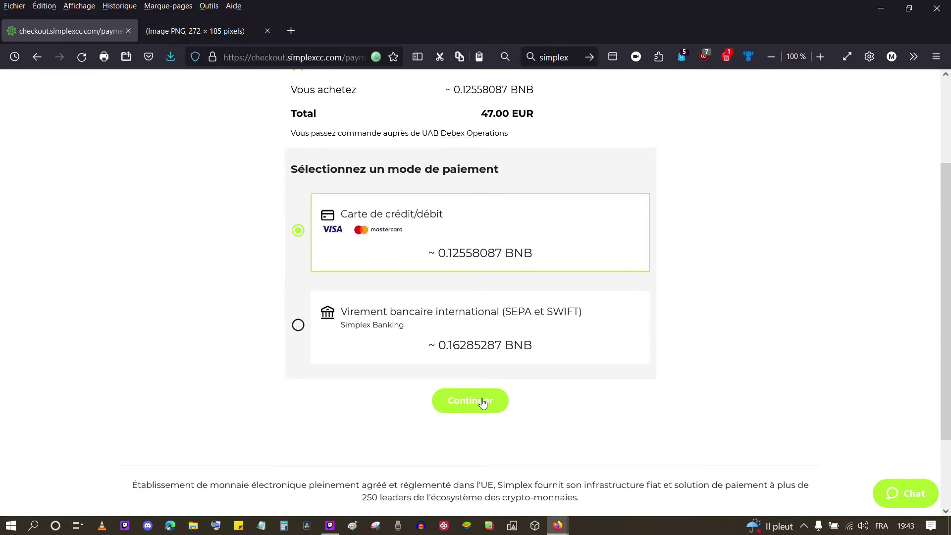
click(484, 402)
scroll(746, 244, down, 4)
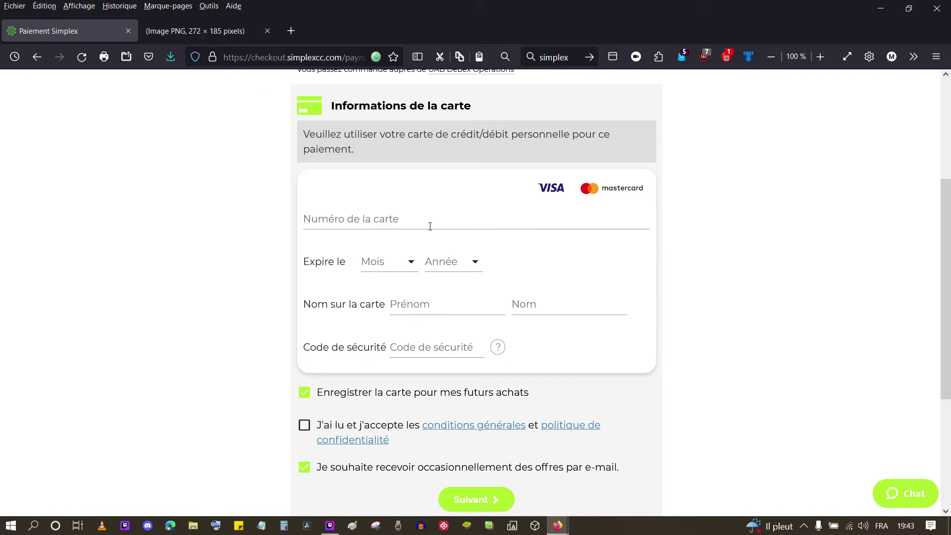
scroll(430, 227, up, 1)
scroll(465, 229, up, 1)
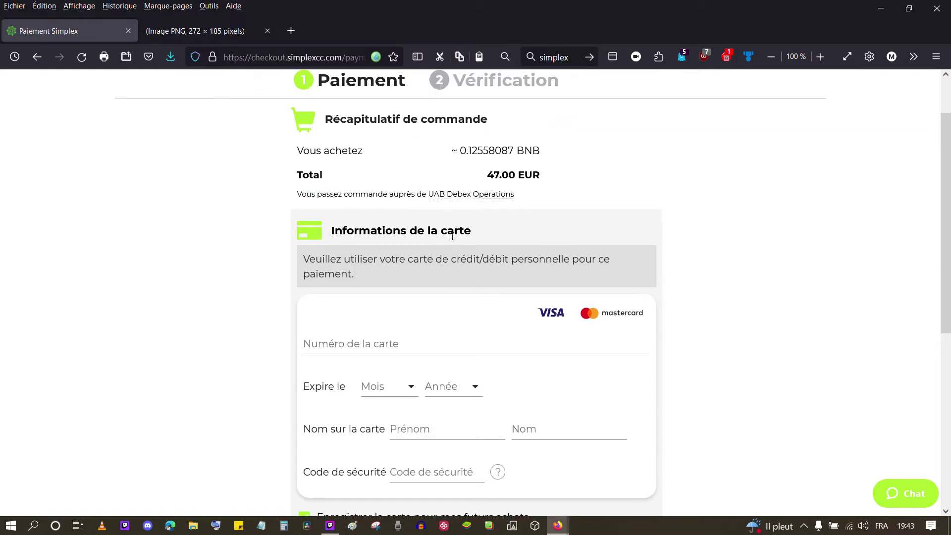
scroll(449, 238, down, 3)
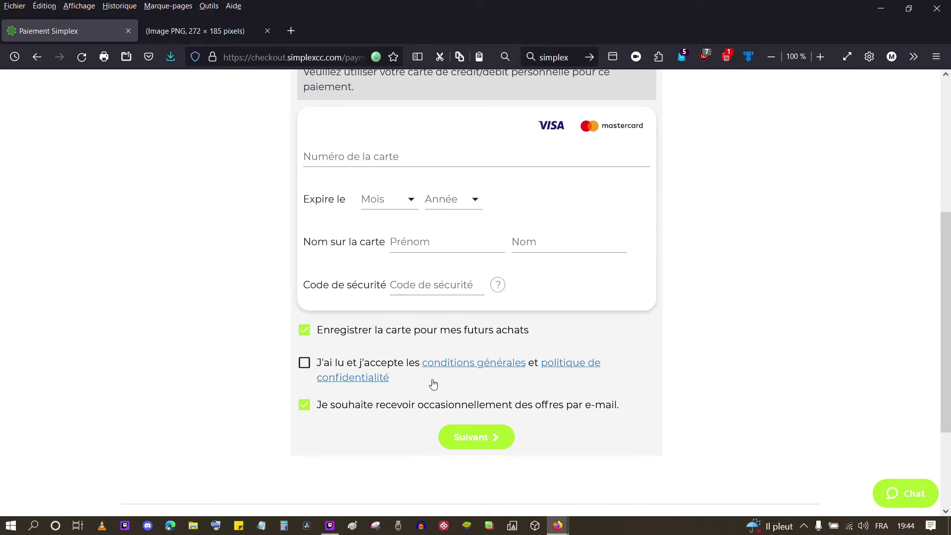
Accept the terms and untick the promotional e-mails and card-saving boxes.
click(304, 363)
click(304, 405)
click(305, 331)
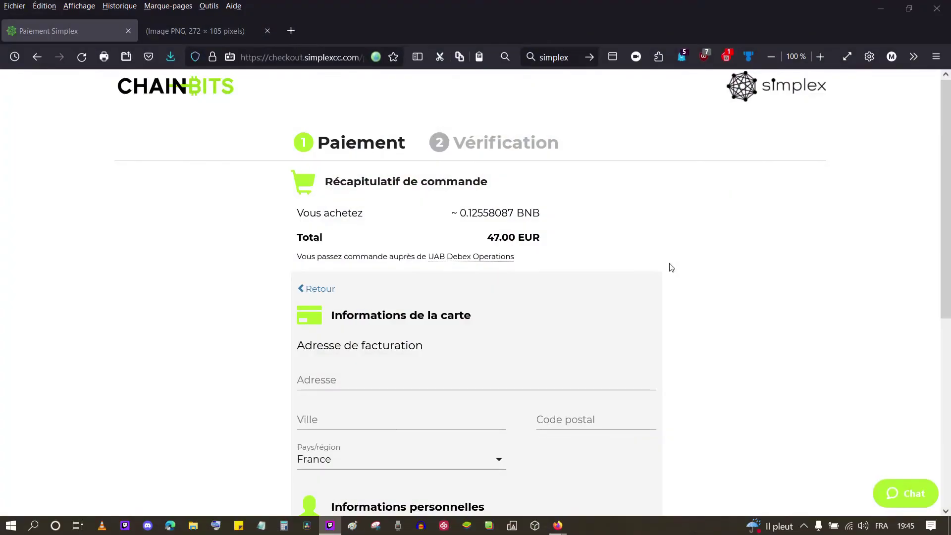
Scroll through the billing address and personal information form.
scroll(552, 282, down, 3)
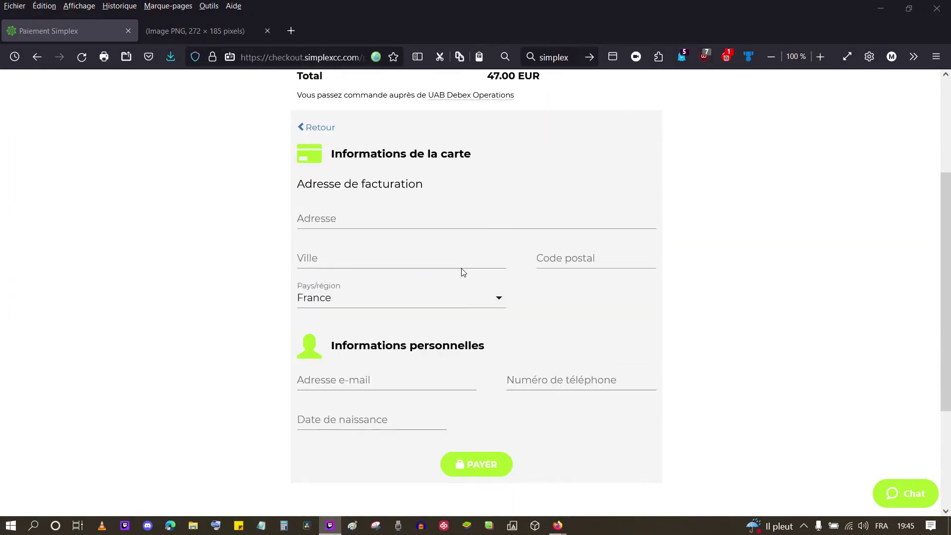
scroll(585, 268, up, 2)
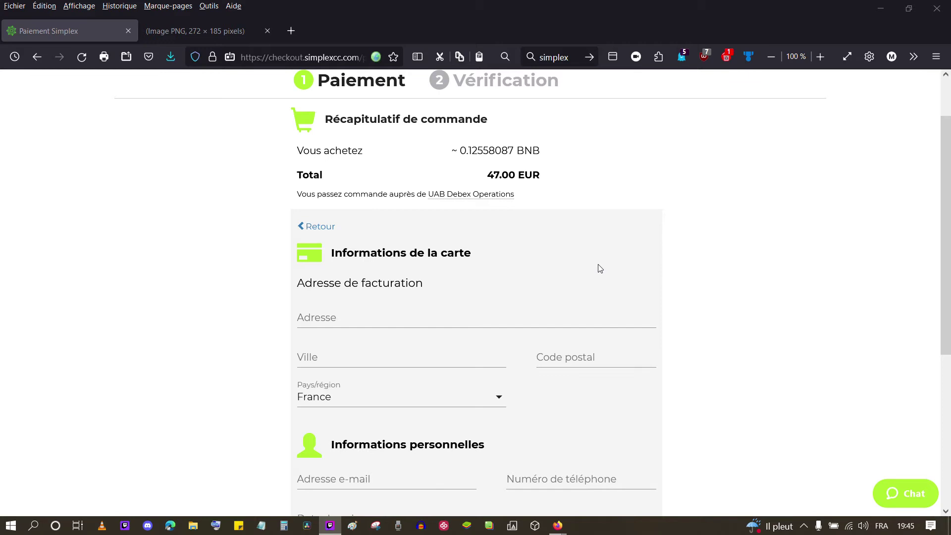
scroll(600, 268, down, 4)
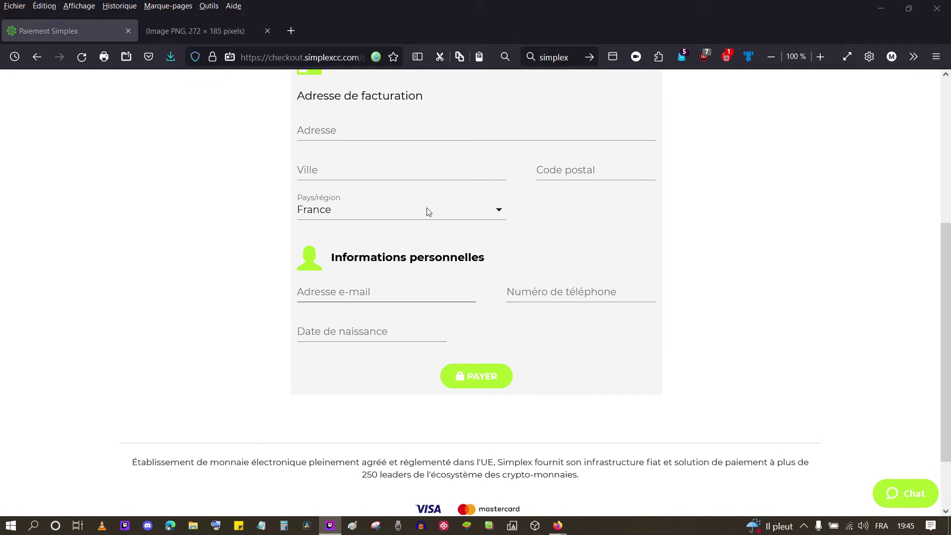
scroll(451, 190, up, 1)
scroll(451, 191, up, 3)
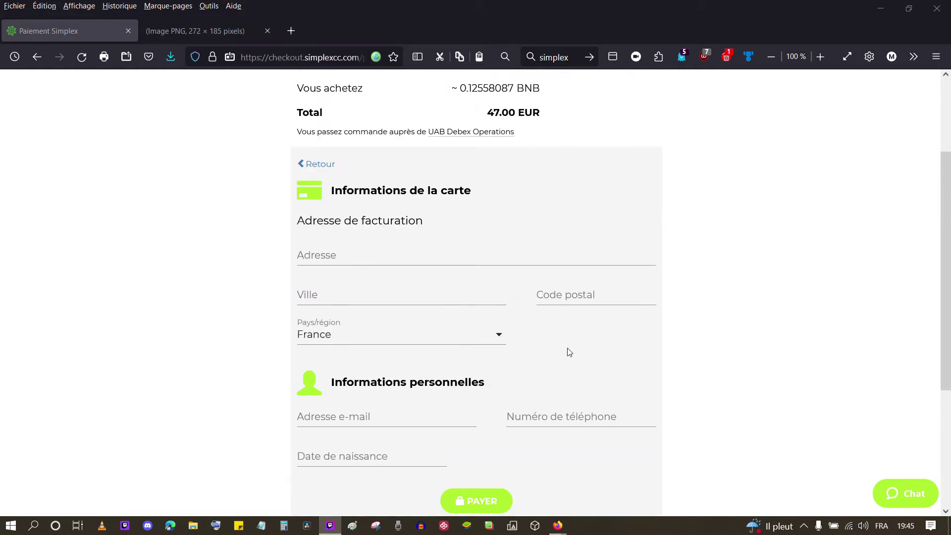
scroll(626, 343, down, 3)
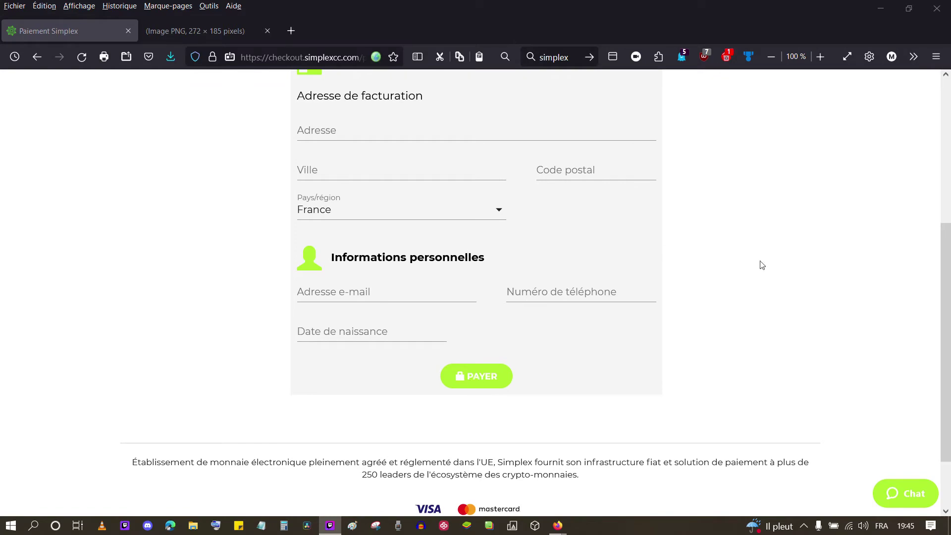
scroll(895, 281, up, 3)
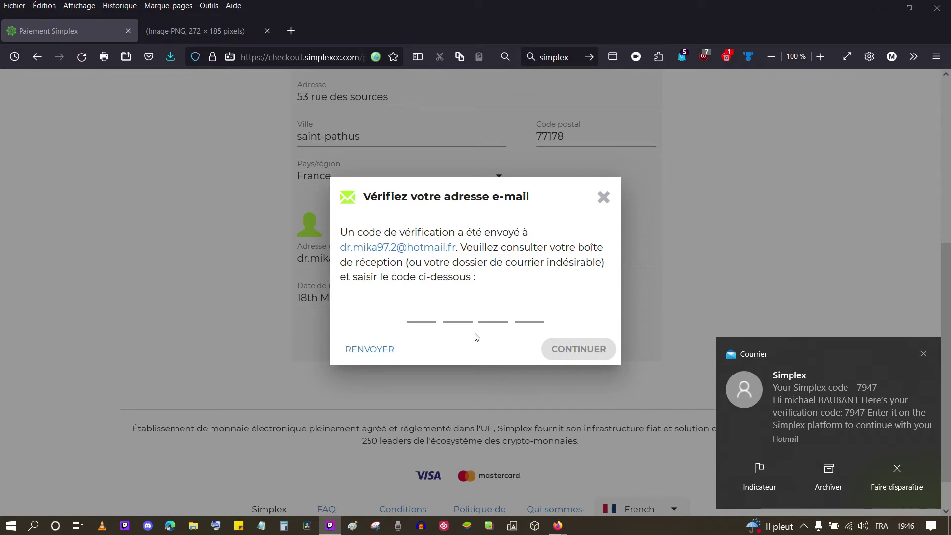
Enter the 4-digit e-mail verification code, correct the third digit, and submit it.
click(417, 308)
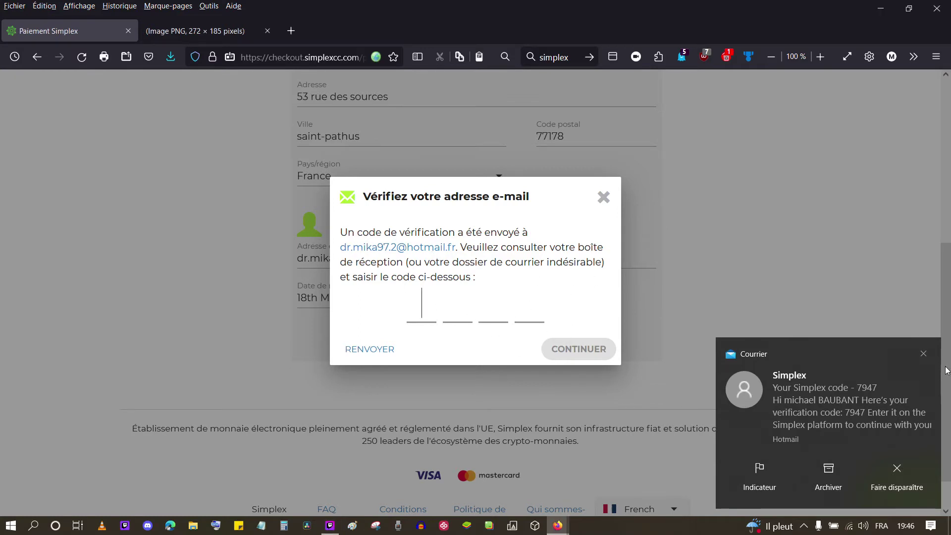
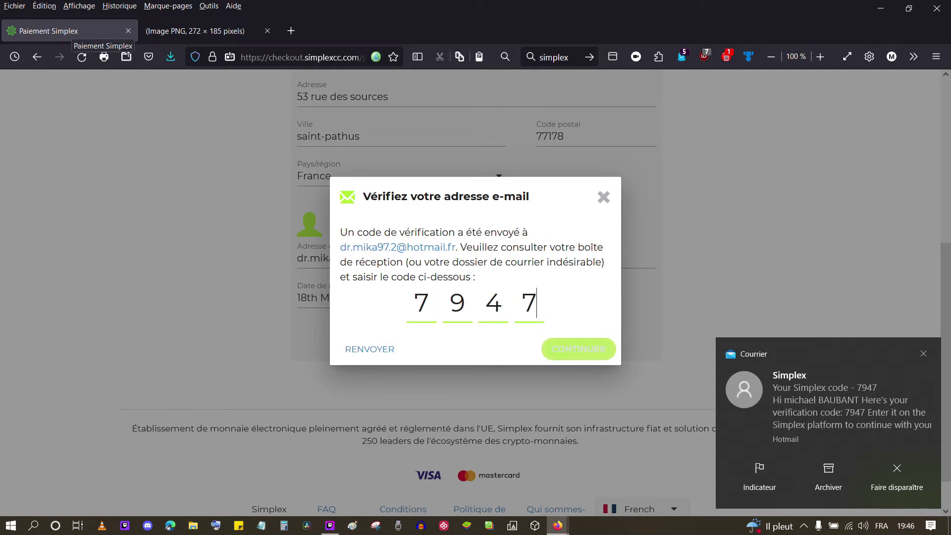
click(572, 350)
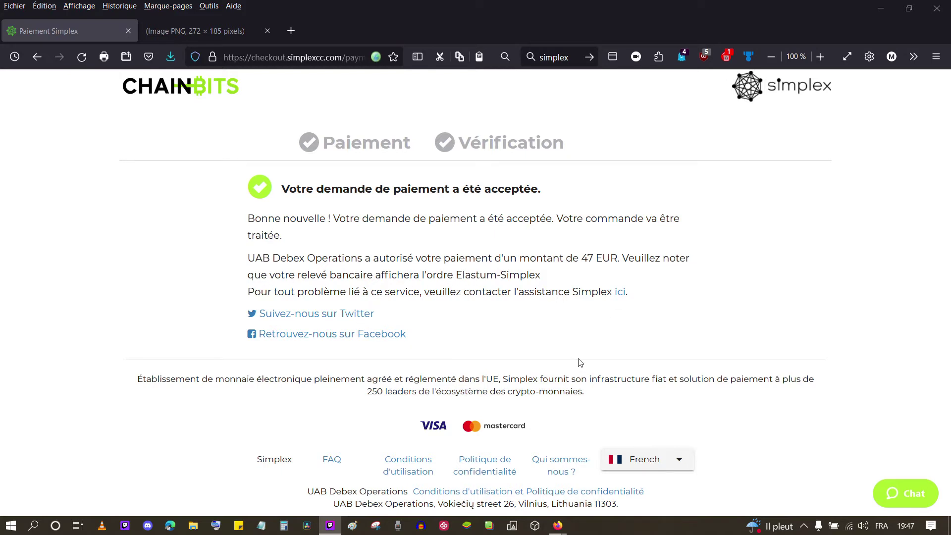
Open the MetaMask wallet from the extensions menu to check its 0.1321 BNB balance.
click(916, 61)
click(819, 159)
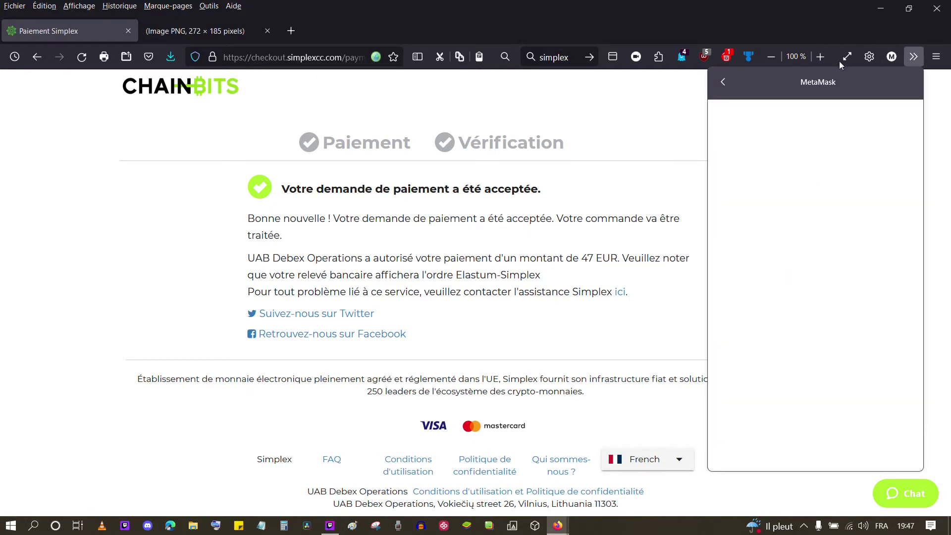
scroll(842, 257, down, 3)
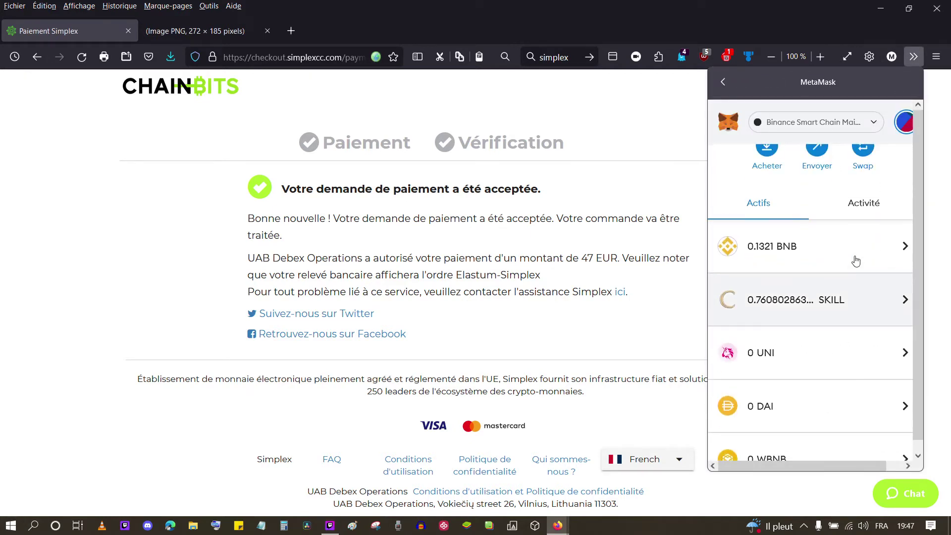
scroll(856, 261, up, 3)
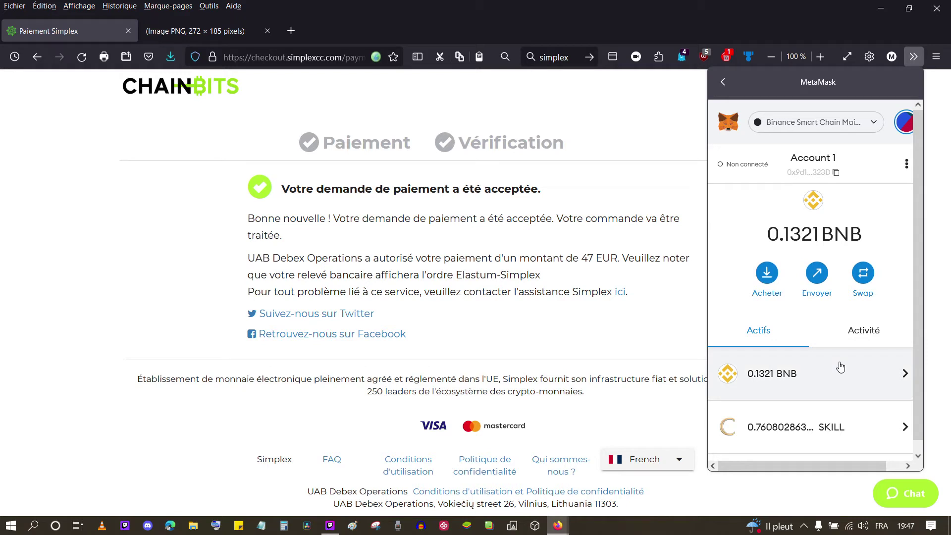
Look over the wallet's transaction activity, then close the MetaMask panel.
click(851, 333)
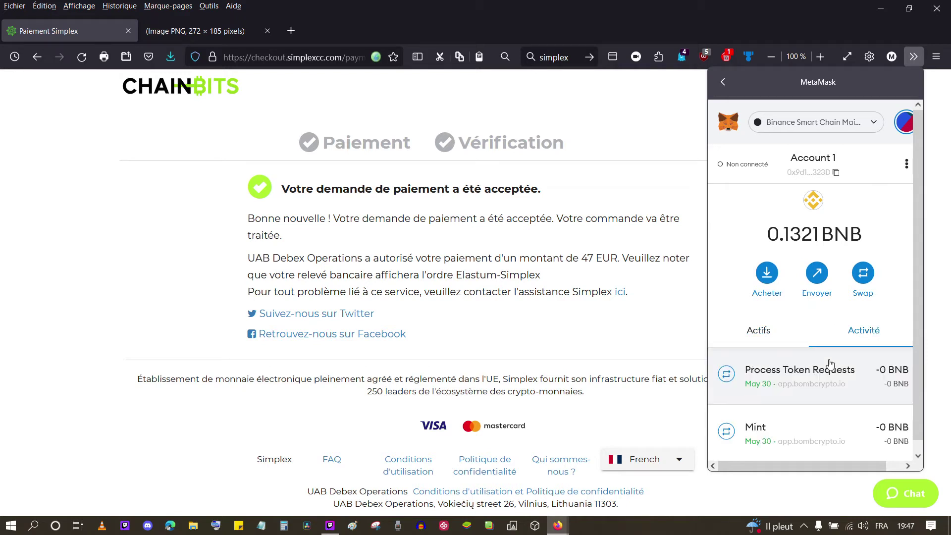
scroll(829, 366, down, 3)
scroll(831, 367, up, 3)
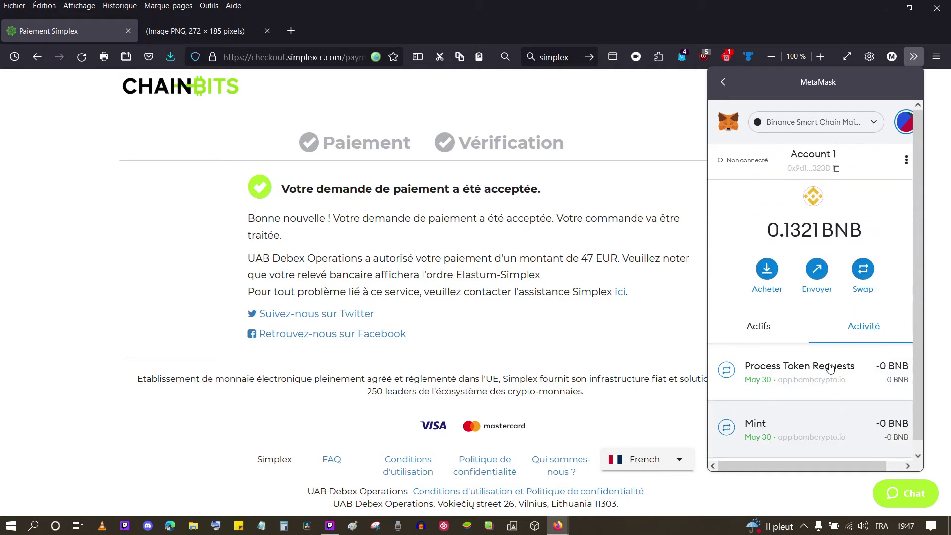
scroll(831, 367, up, 1)
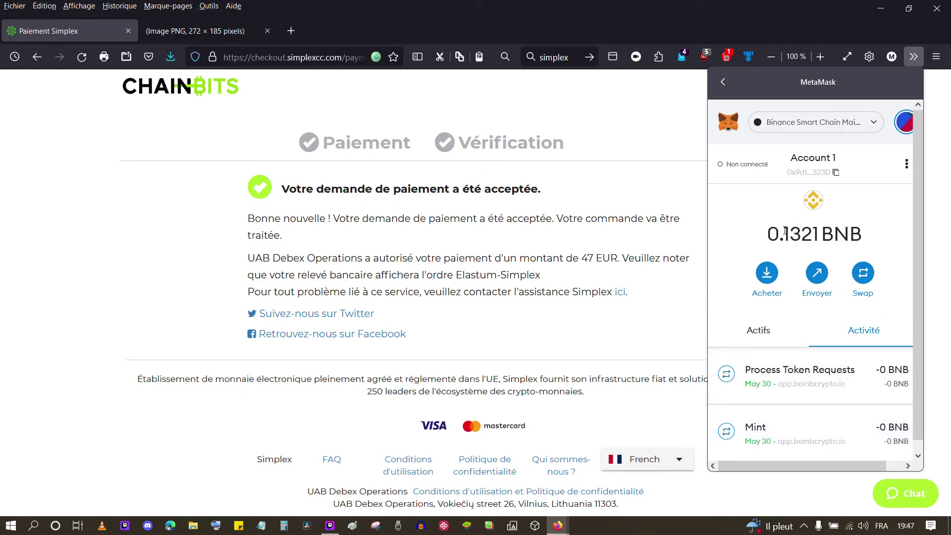
click(668, 311)
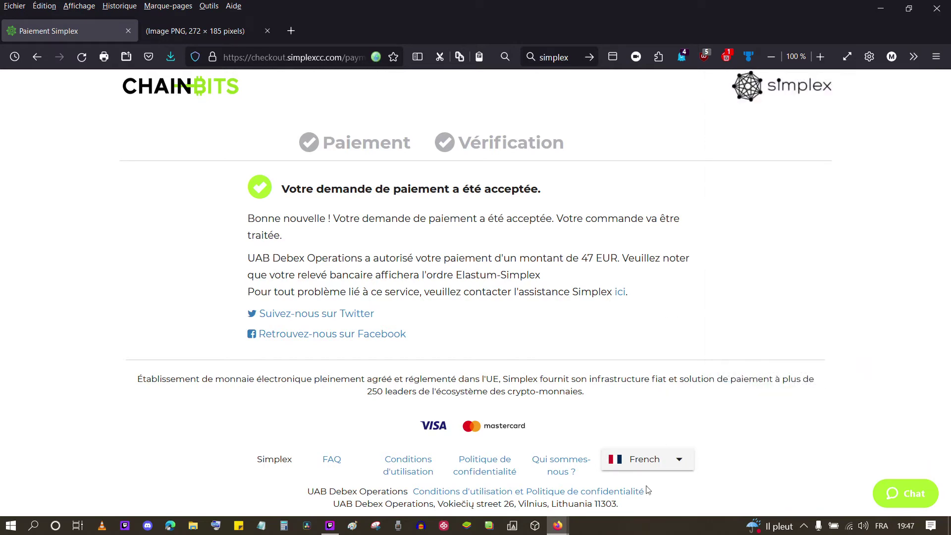
Launch Windows Mail and read Simplex's Payment Approved email for 0.12501709 BNB.
click(11, 525)
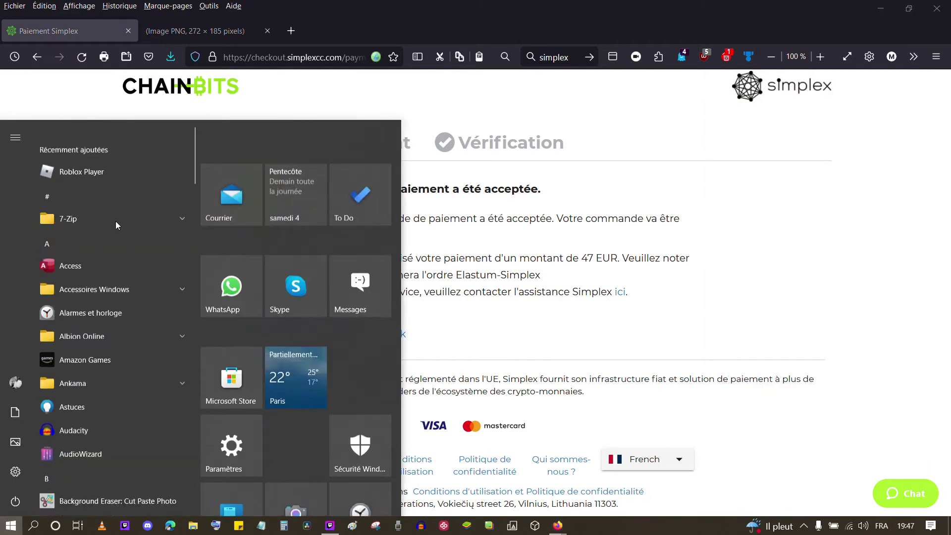
click(216, 168)
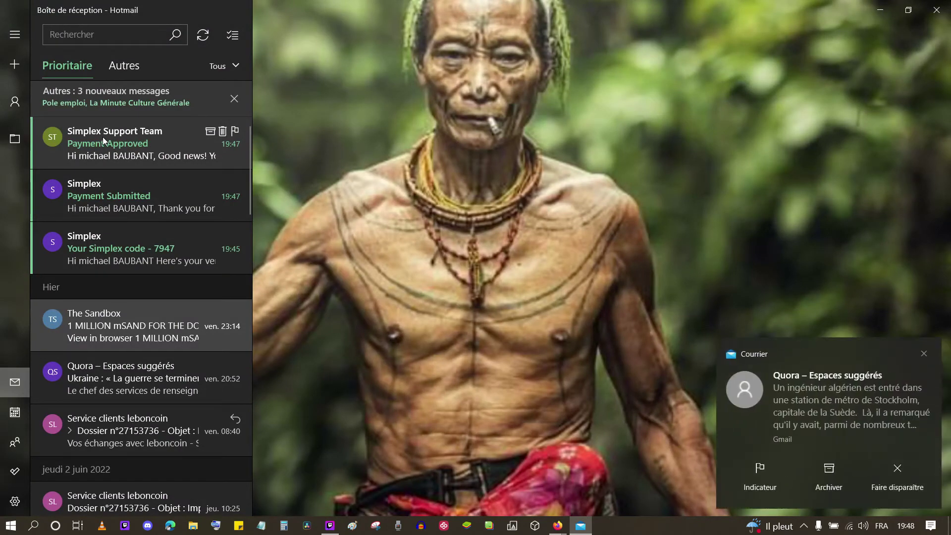
click(112, 138)
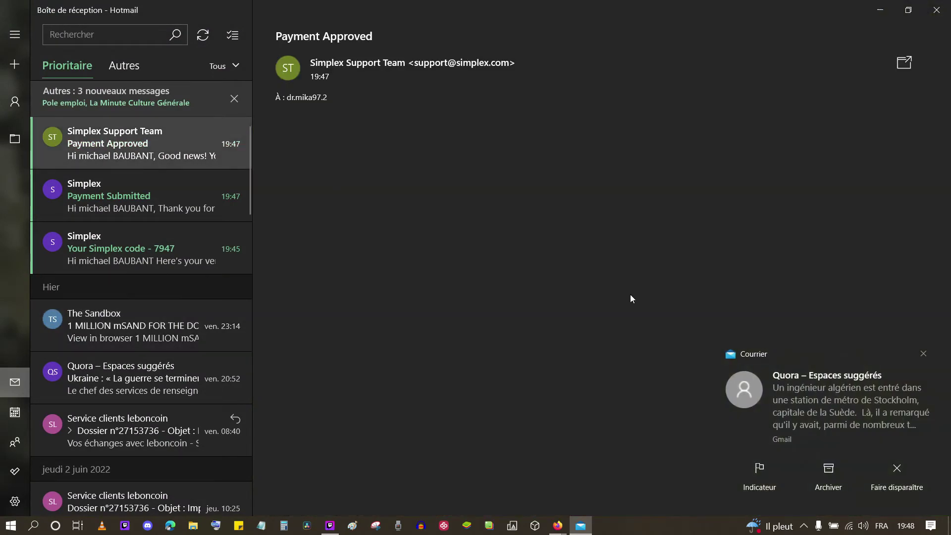
scroll(706, 278, down, 5)
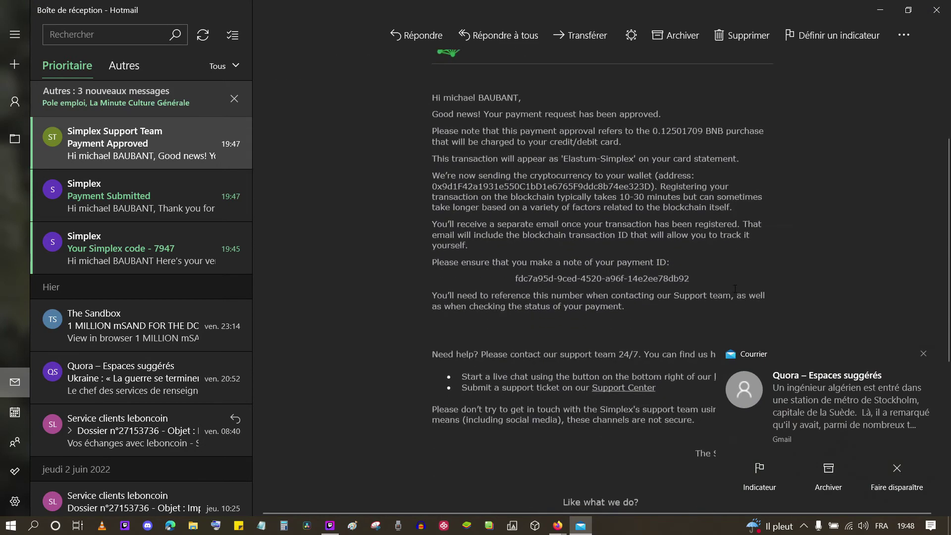
scroll(297, 119, up, 5)
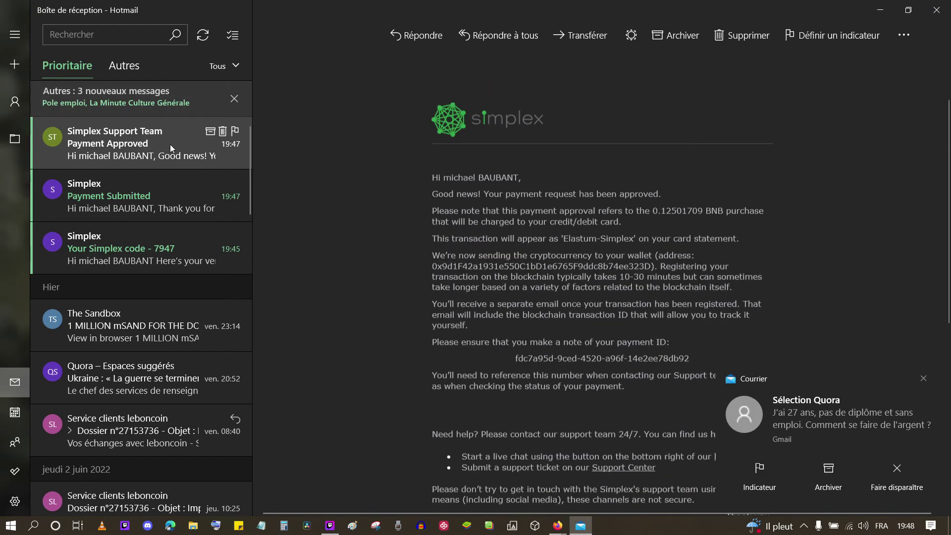
Dismiss the Quora notification, finish the email, and minimize Mail back to Firefox.
click(923, 378)
scroll(607, 334, down, 2)
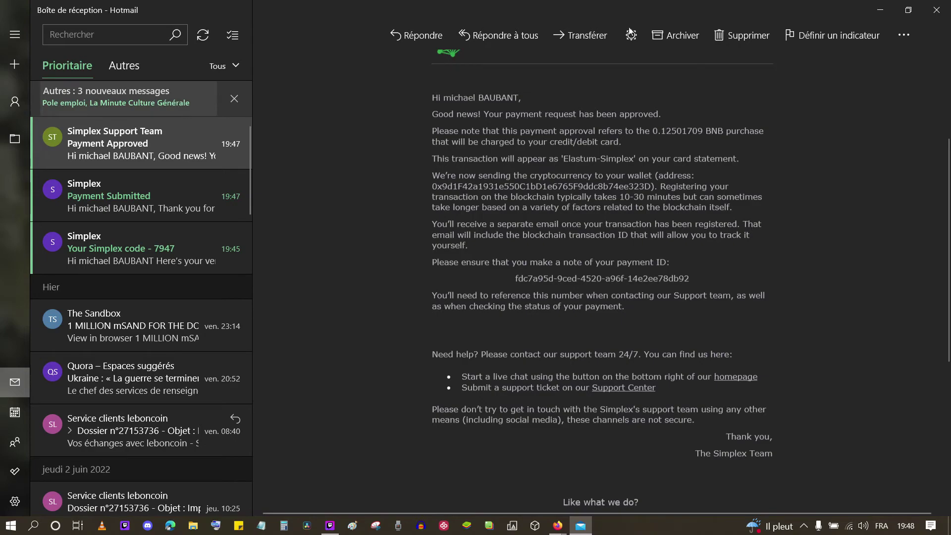
click(880, 9)
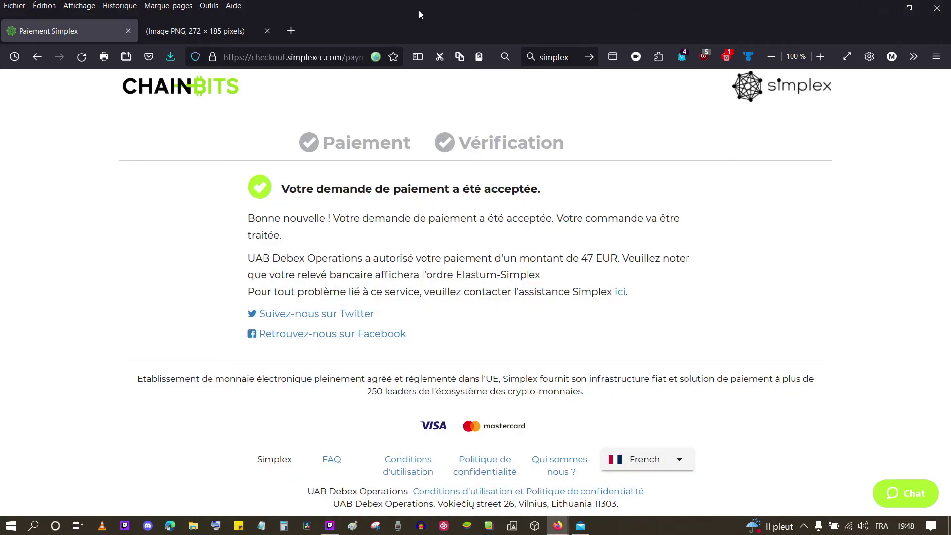
In a new tab, search Google for 'bnb eur' and enter 47 EUR in the converter.
click(291, 30)
click(554, 58)
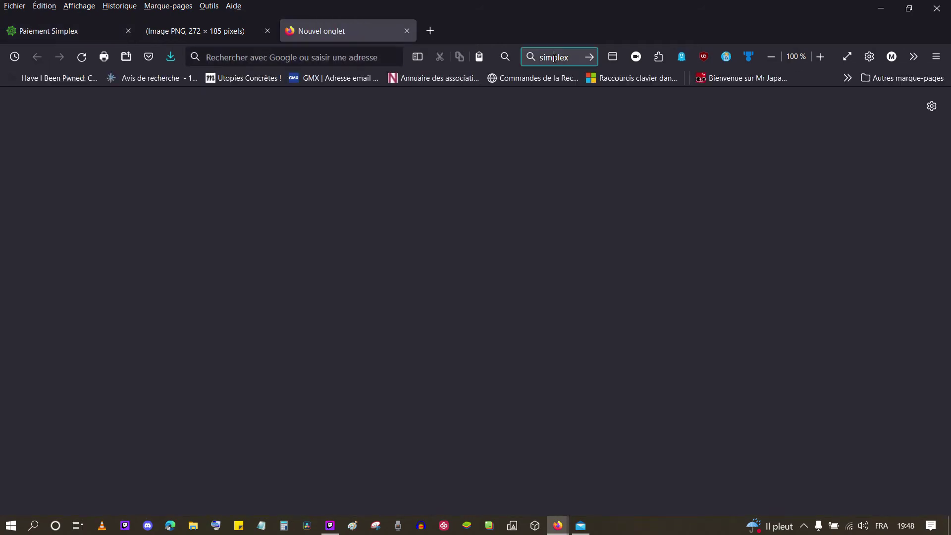
text(bnb eur)
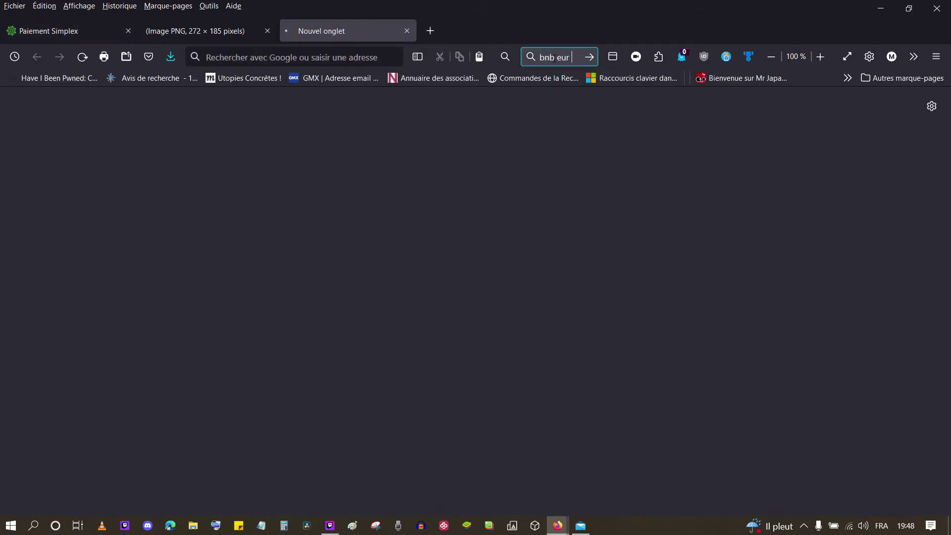
key(Return)
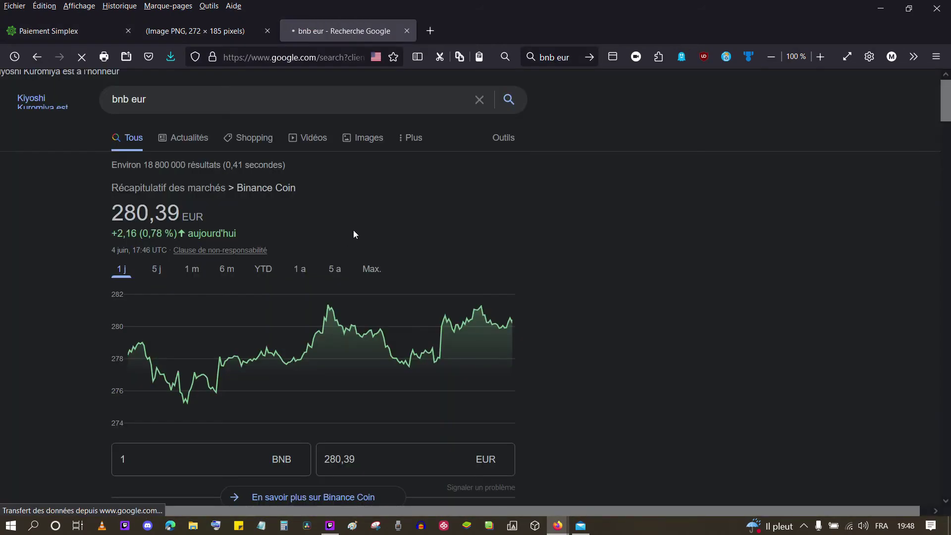
click(350, 457)
scroll(352, 431, down, 3)
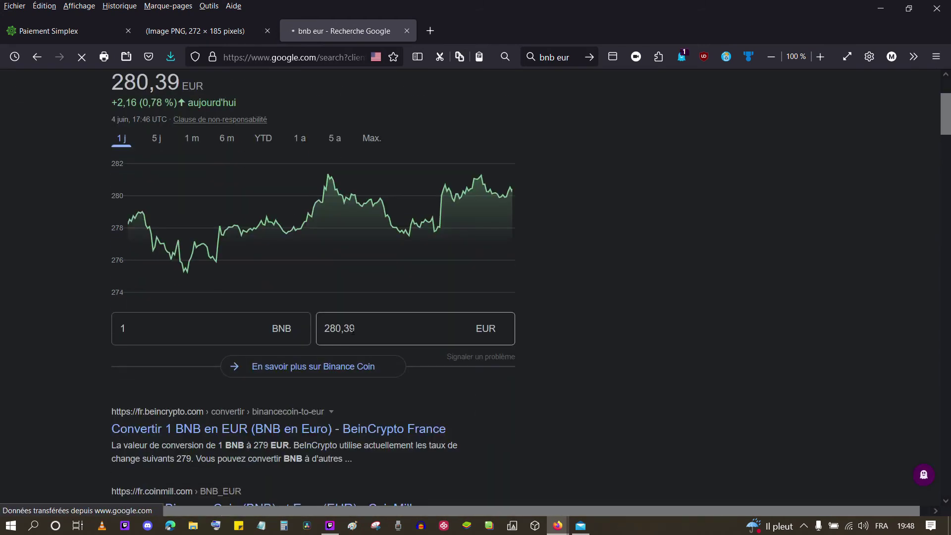
text(47)
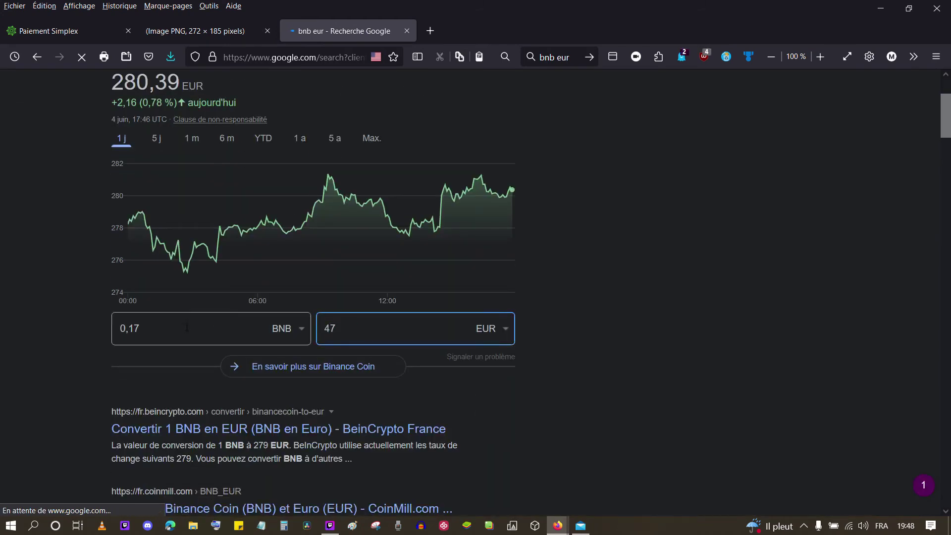
Check MetaMask's balance, set the converter to 0,13 BNB (36,45 EUR), and return to Paiement Simplex.
click(914, 57)
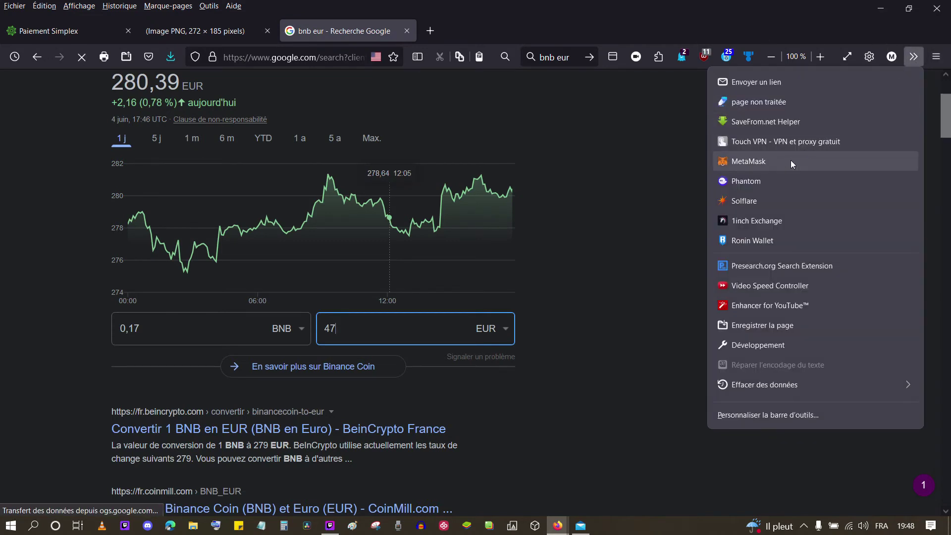
click(791, 160)
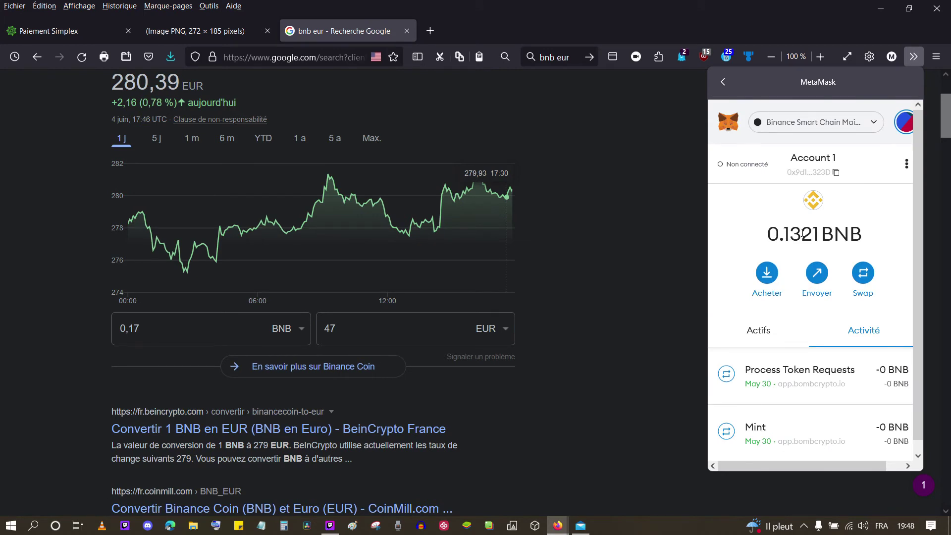
click(184, 320)
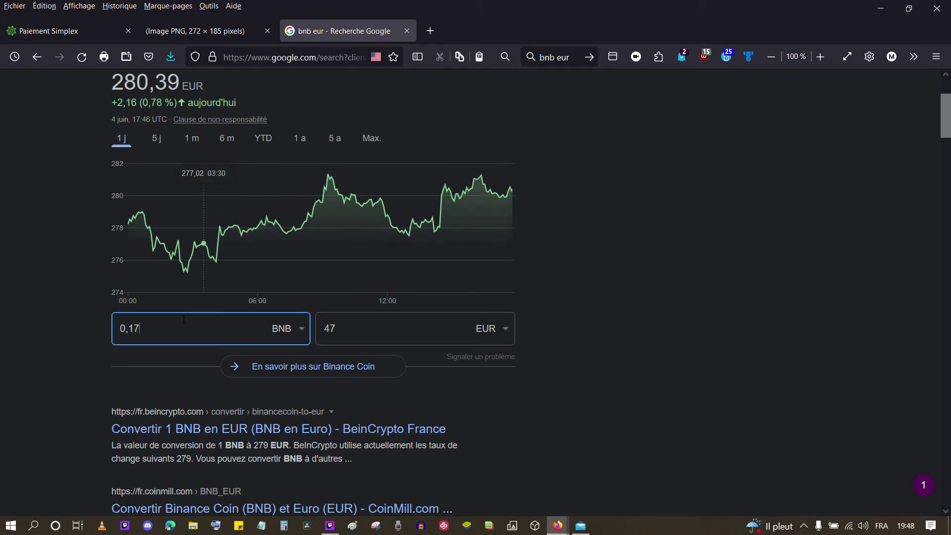
key(BackSpace)
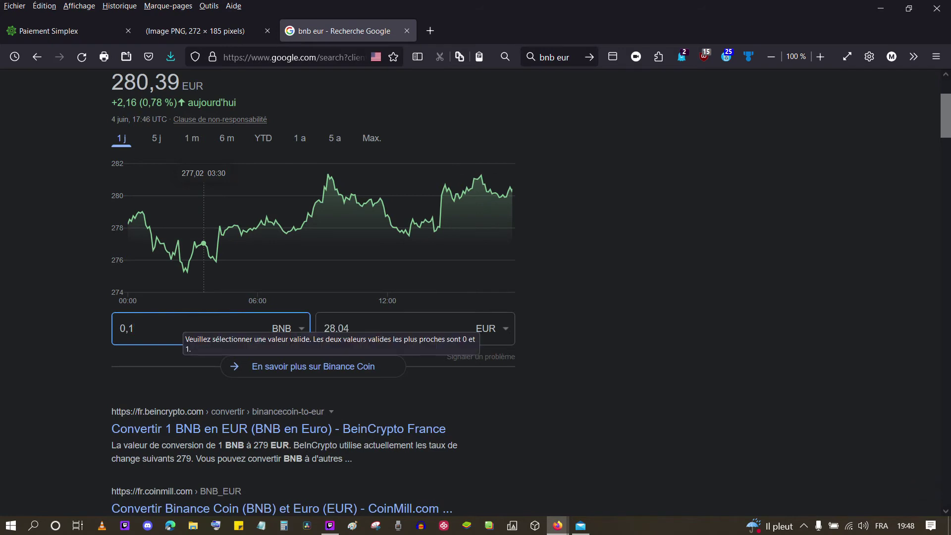
text(3)
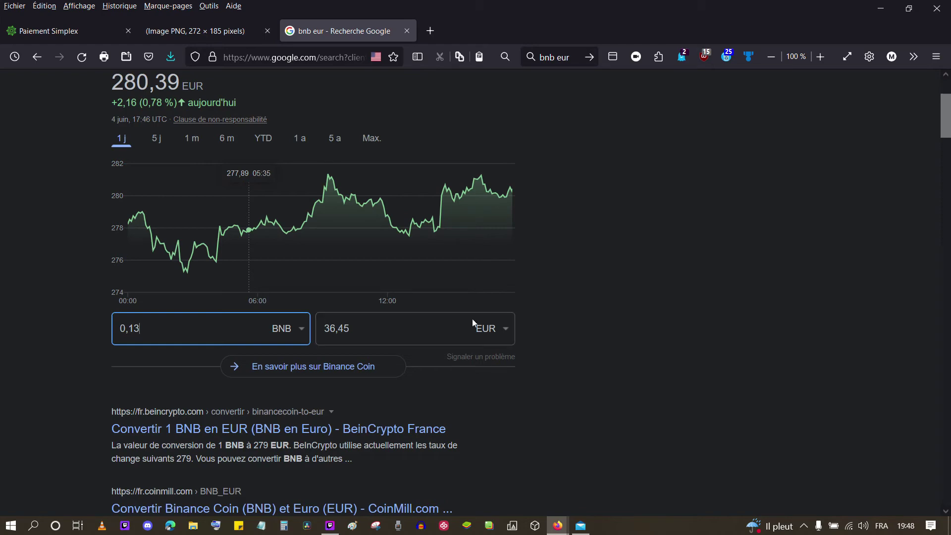
scroll(666, 228, up, 3)
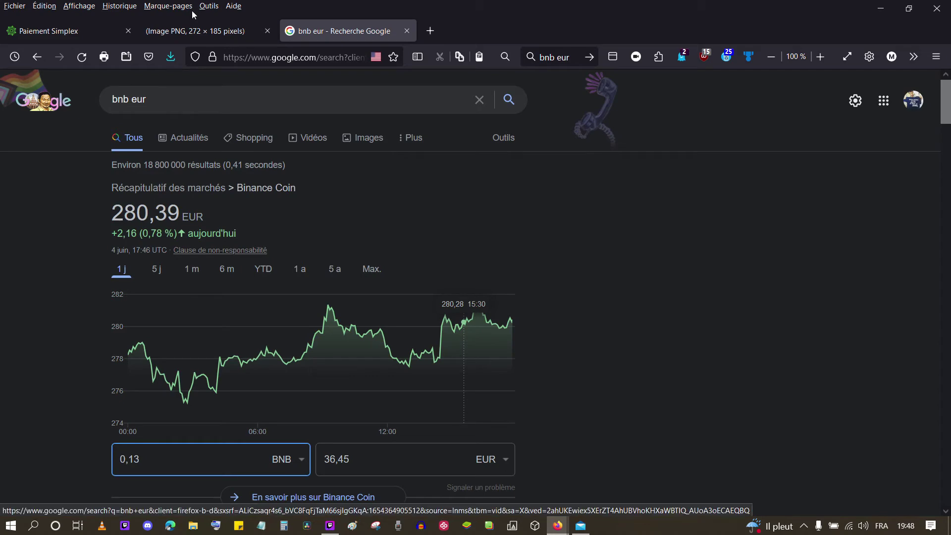
click(60, 32)
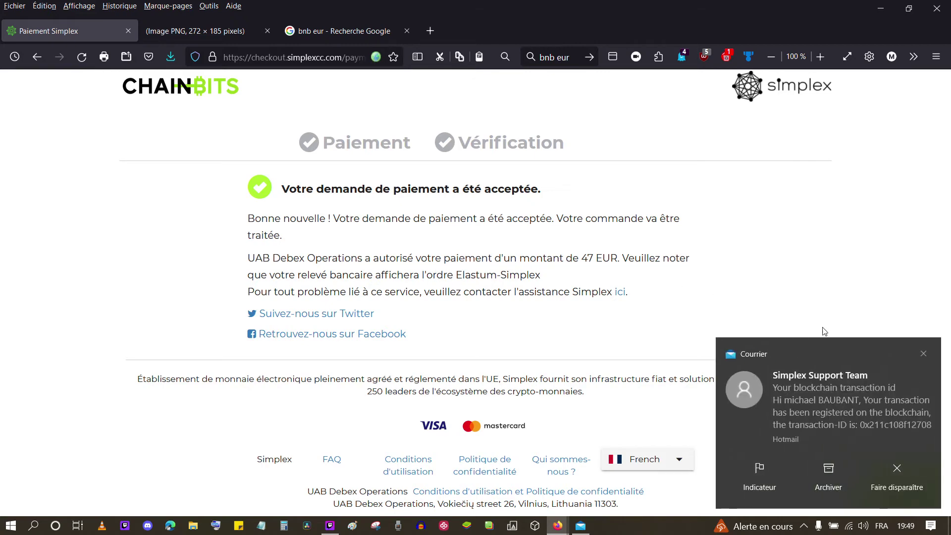
Read Simplex's new 'Your blockchain transaction id' email.
click(860, 410)
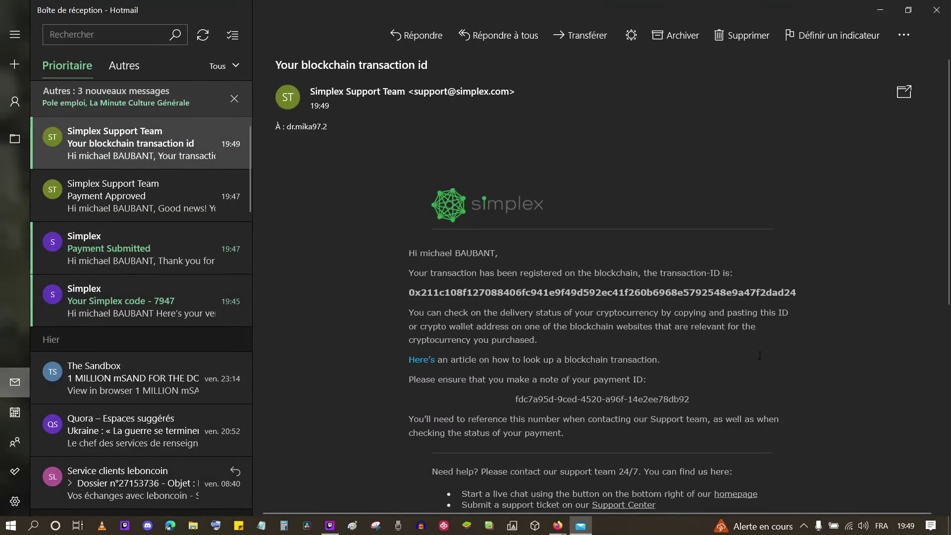
scroll(759, 355, down, 3)
scroll(646, 292, up, 3)
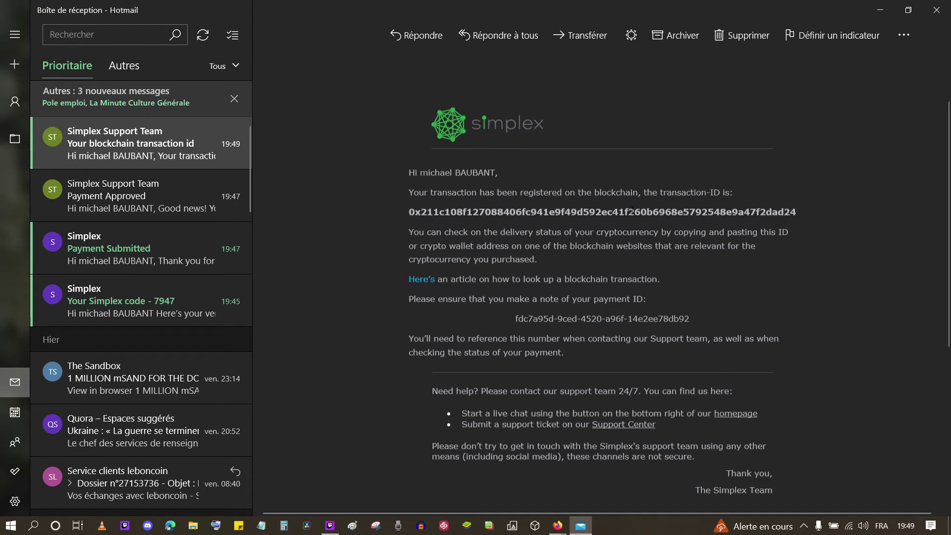
Look back through the Payment Approved, Payment Submitted and verification code emails.
click(108, 184)
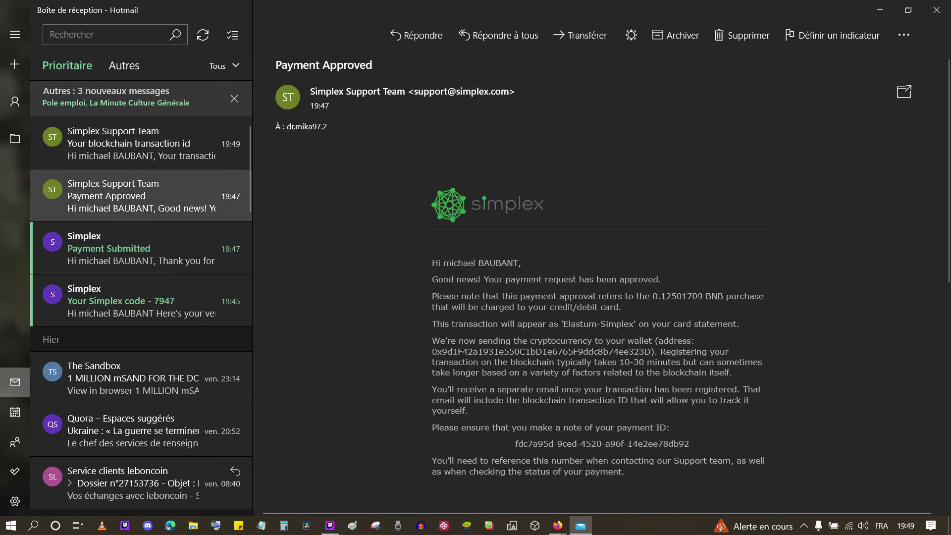
scroll(585, 341, down, 3)
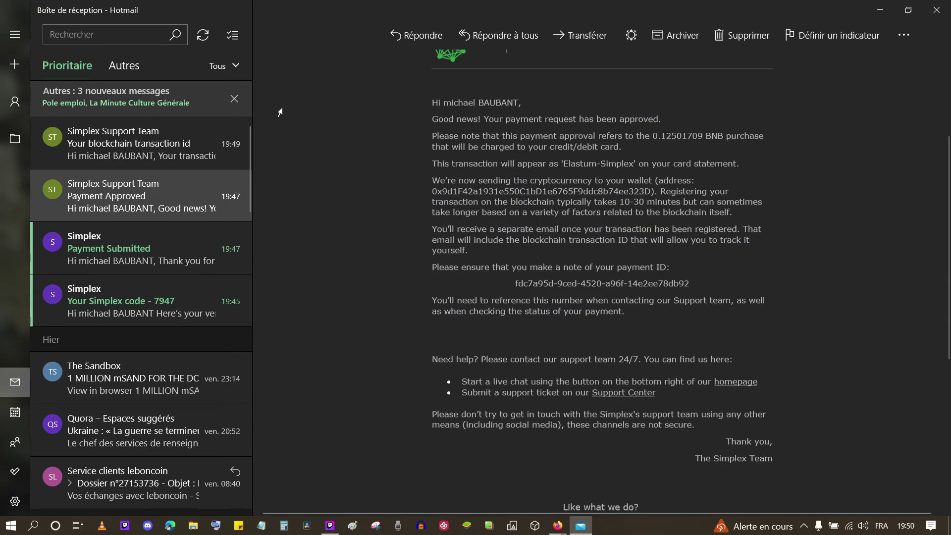
click(100, 263)
scroll(647, 326, down, 4)
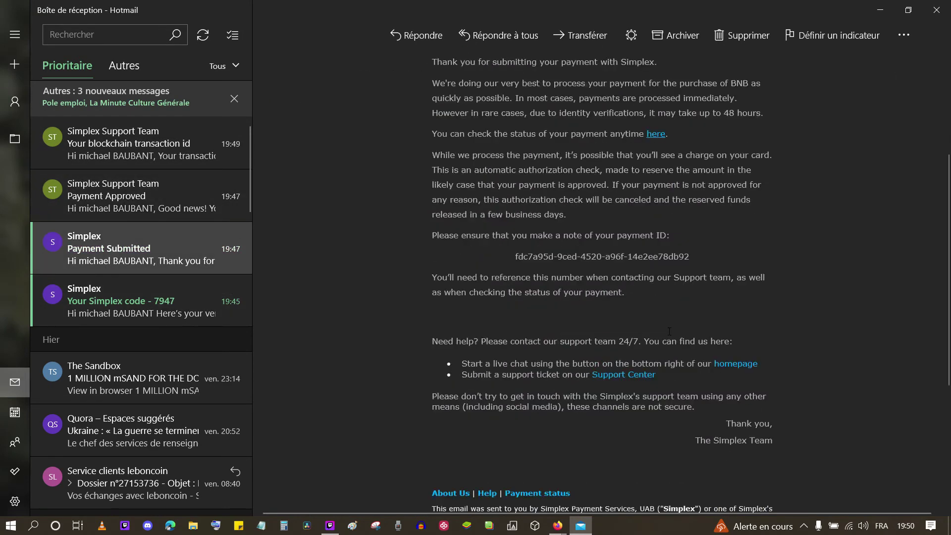
click(143, 287)
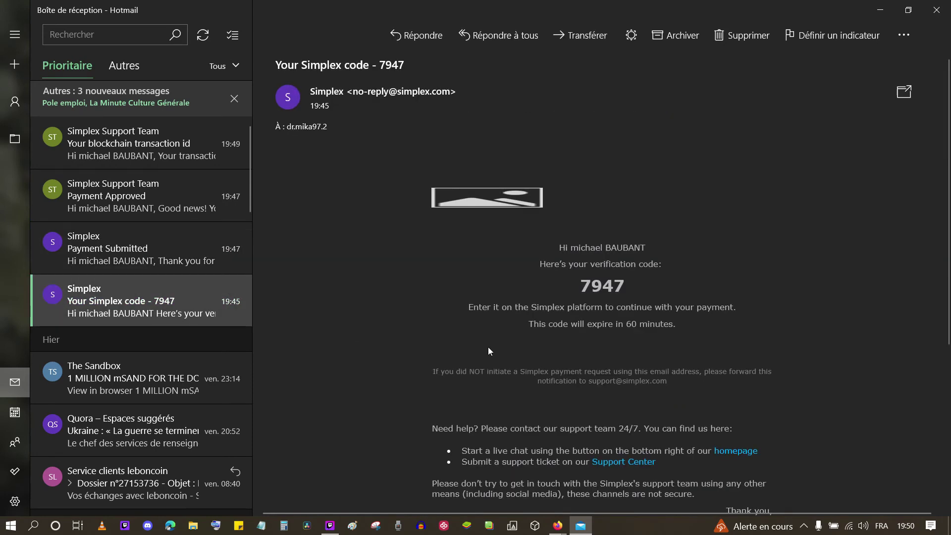
scroll(176, 293, down, 1)
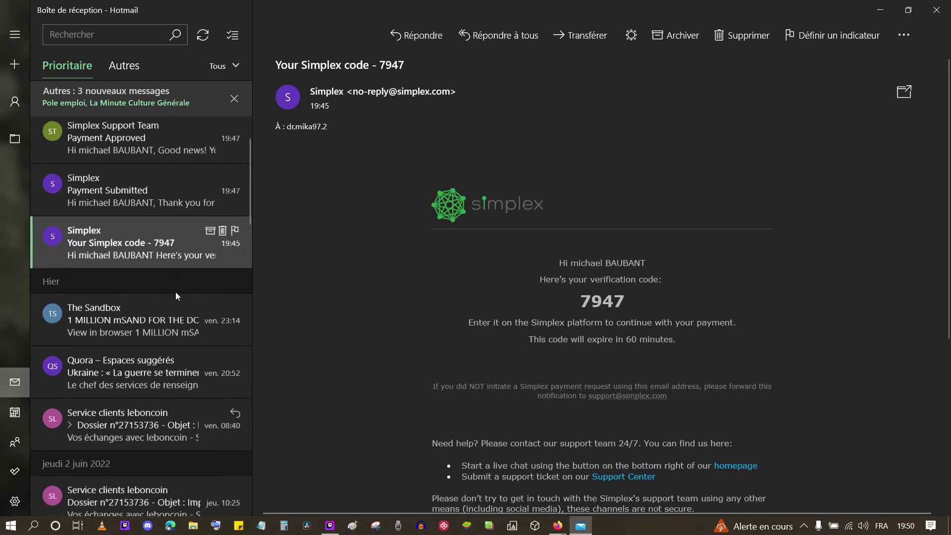
scroll(162, 298, up, 1)
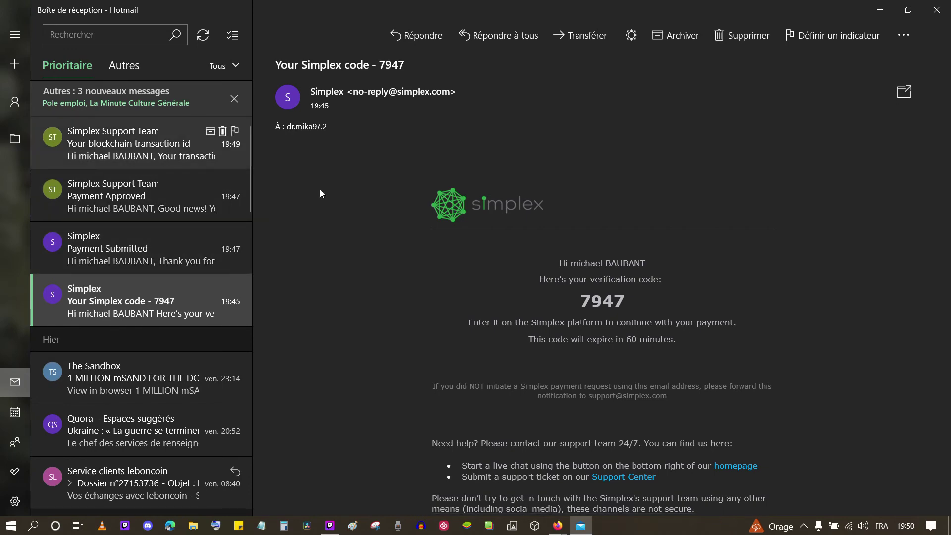
Return to the blockchain transaction id email, then minimize Mail to reveal Firefox.
scroll(357, 198, down, 3)
key(Home)
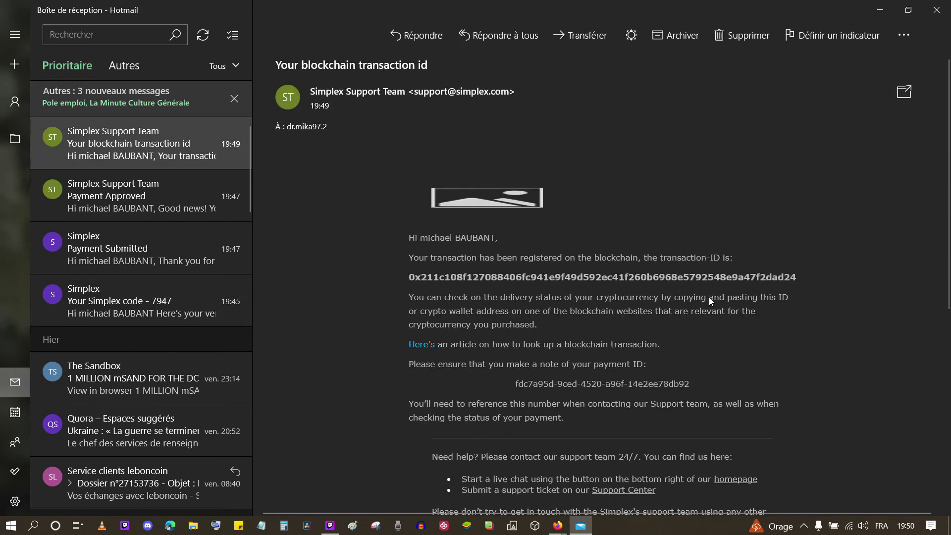
scroll(709, 297, down, 5)
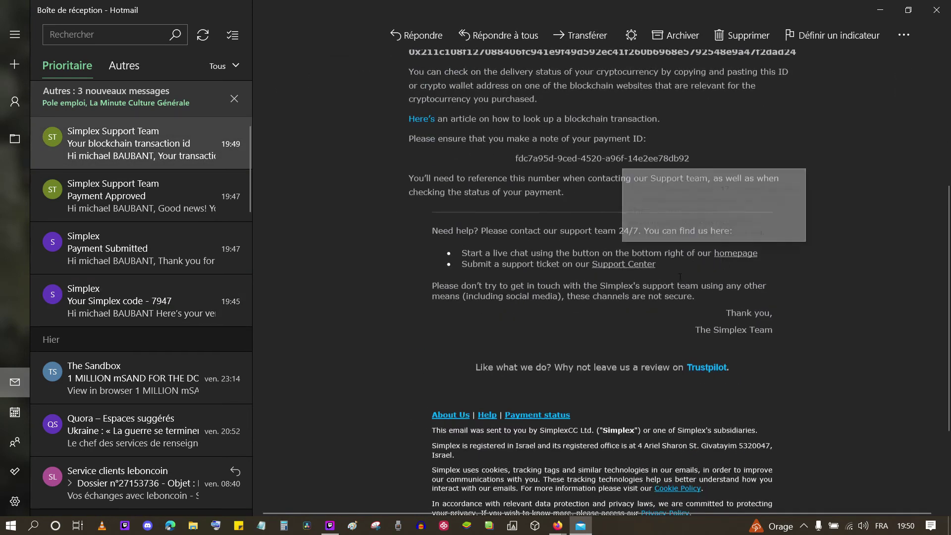
scroll(570, 203, up, 5)
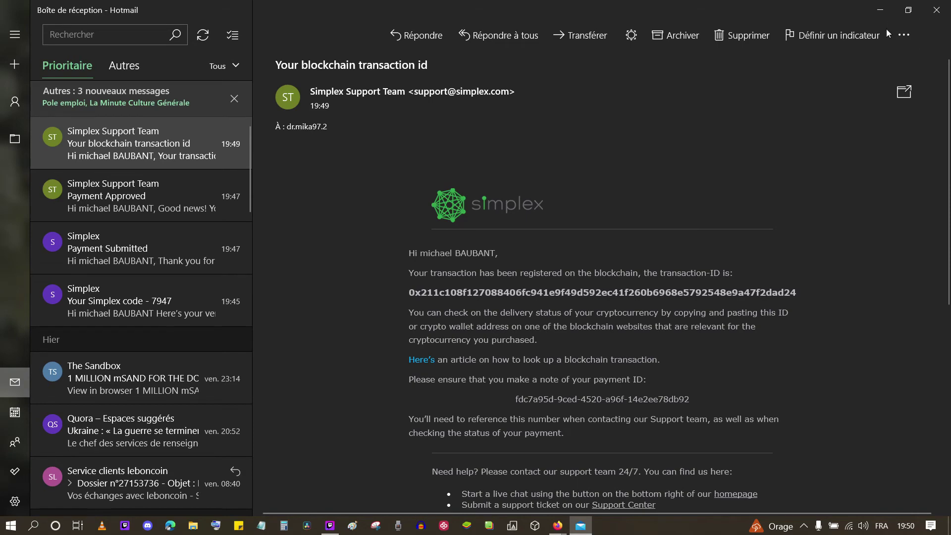
click(881, 11)
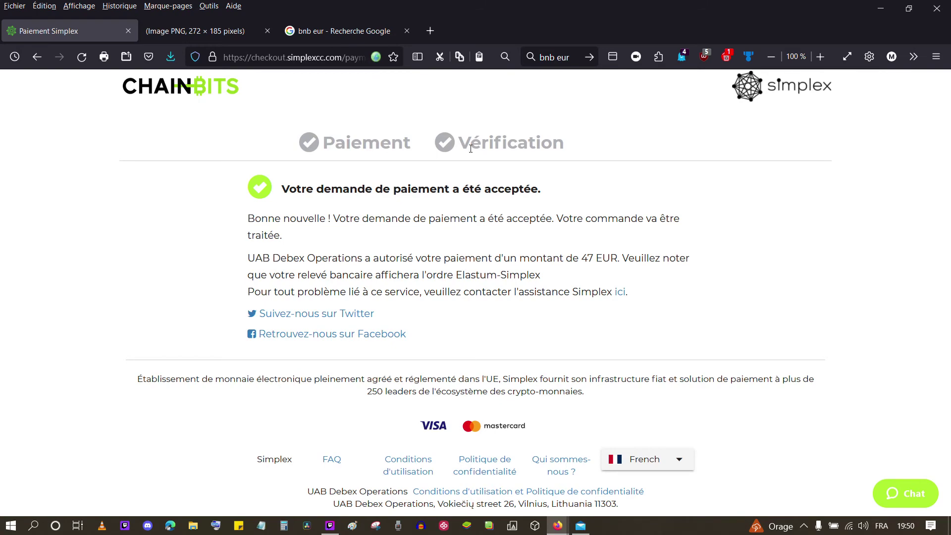
Bring Mail back and reread the blockchain transaction id email with its transaction and payment IDs.
drag(518, 155, 528, 155)
click(582, 527)
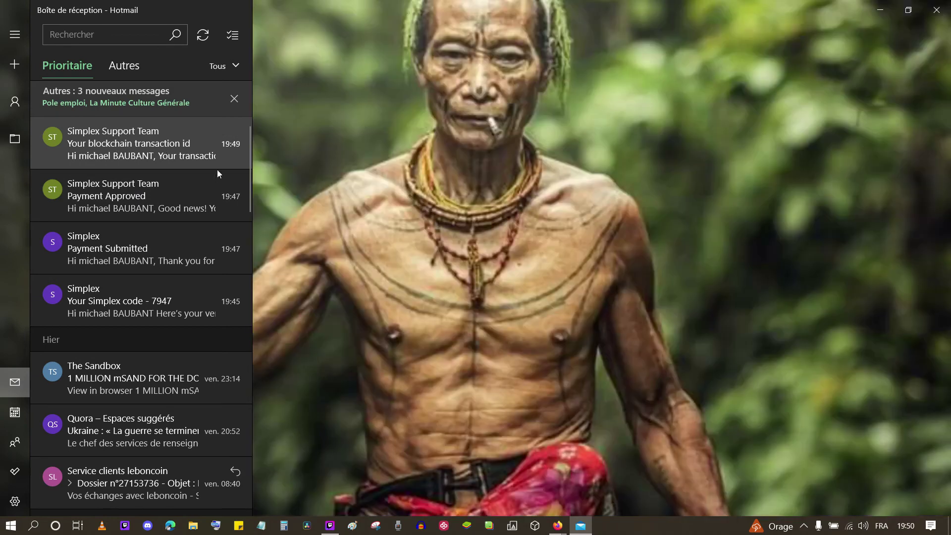
click(210, 163)
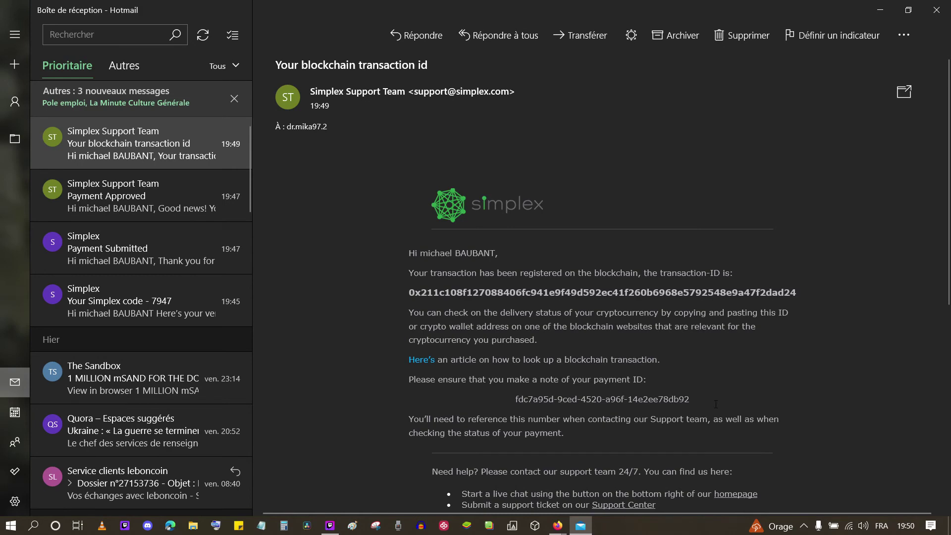
scroll(716, 405, down, 2)
scroll(526, 235, down, 1)
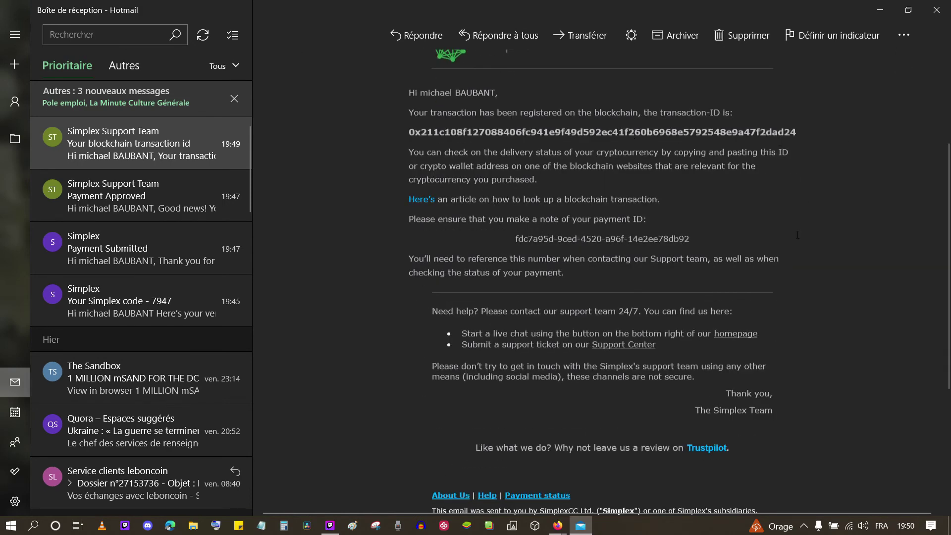
scroll(871, 263, up, 3)
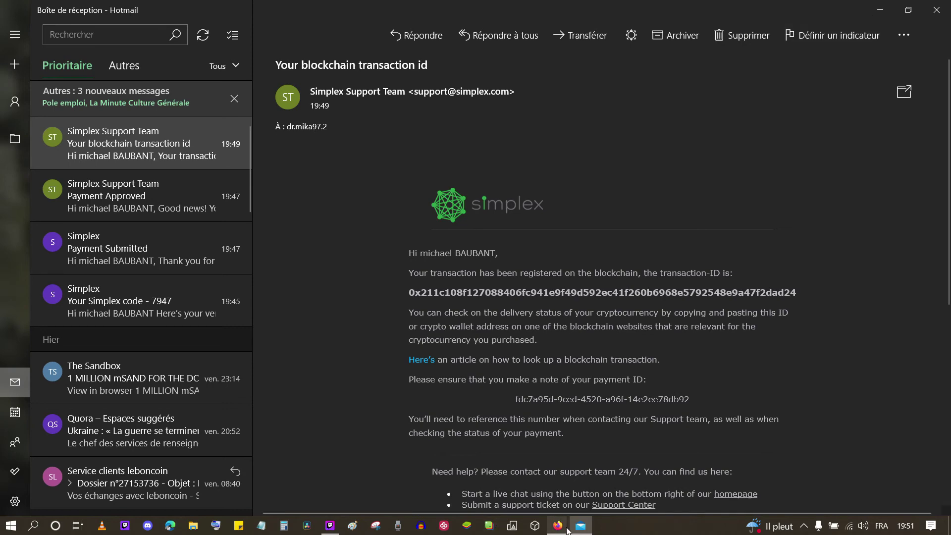
Bring Firefox forward on the bnb eur converter tab and open MetaMask showing 0.1321 BNB.
mouse_move(558, 525)
click(622, 438)
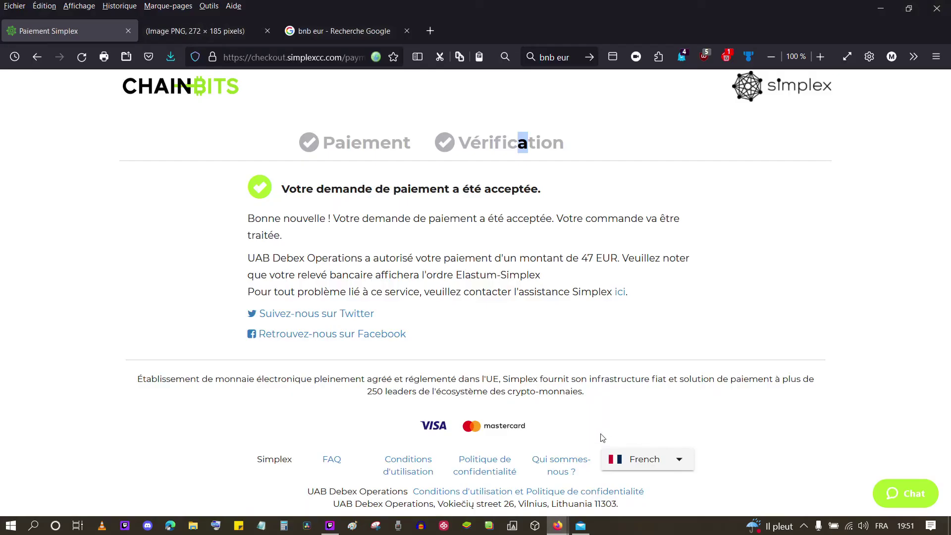
click(221, 29)
click(347, 30)
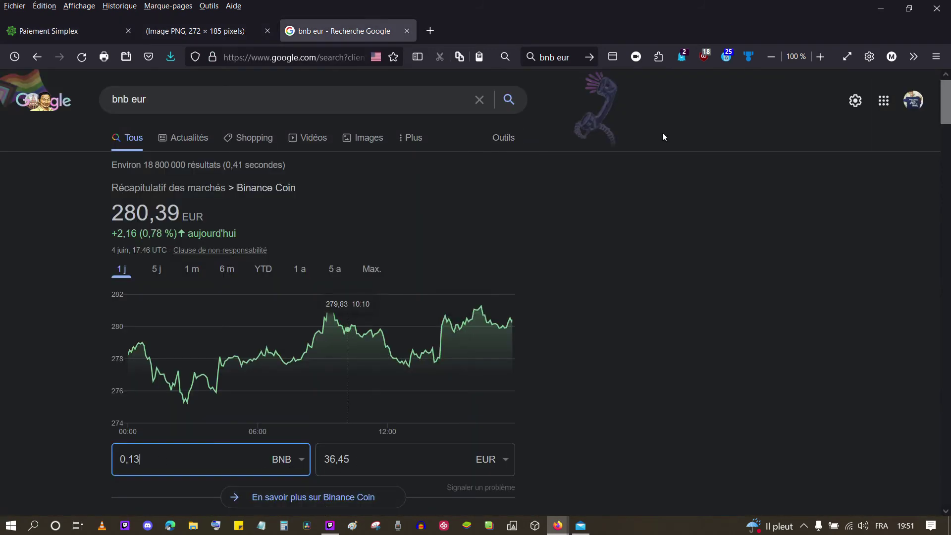
click(913, 56)
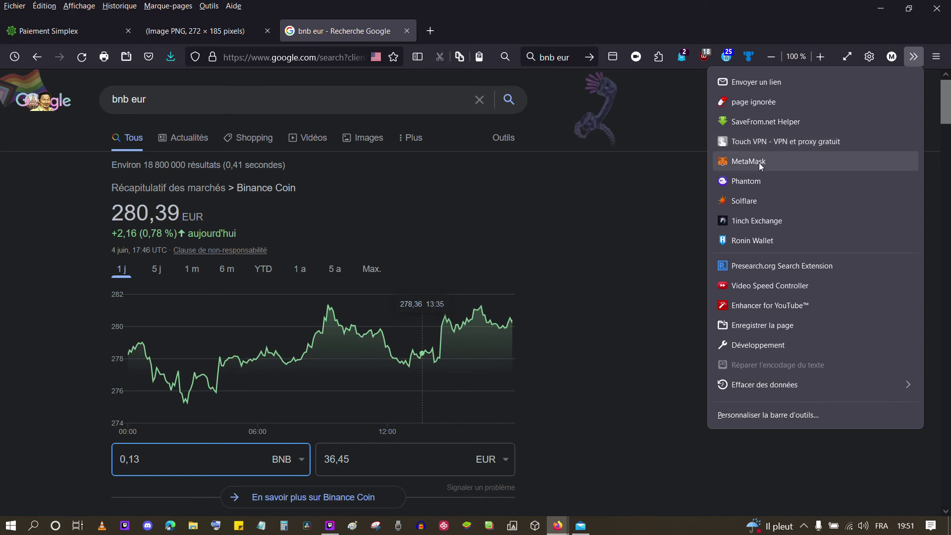
click(761, 165)
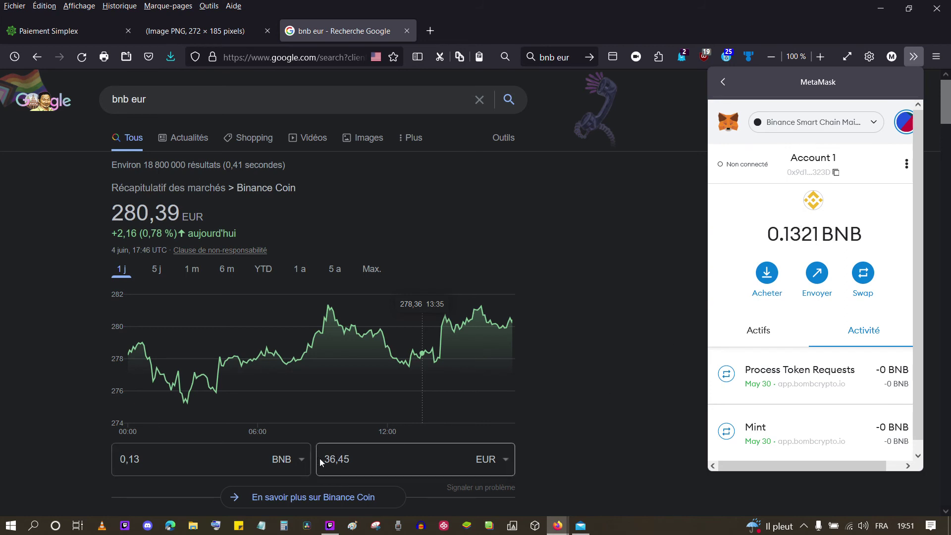
Change the converter's BNB amount to 0,11, giving 30,84 EUR.
drag(148, 466, 131, 461)
key(BackSpace)
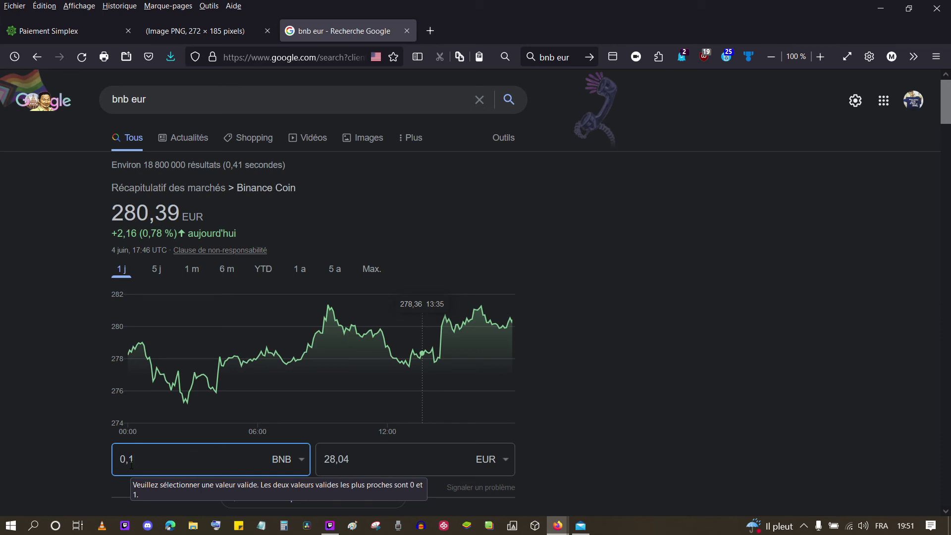
text(2)
key(BackSpace)
text(1)
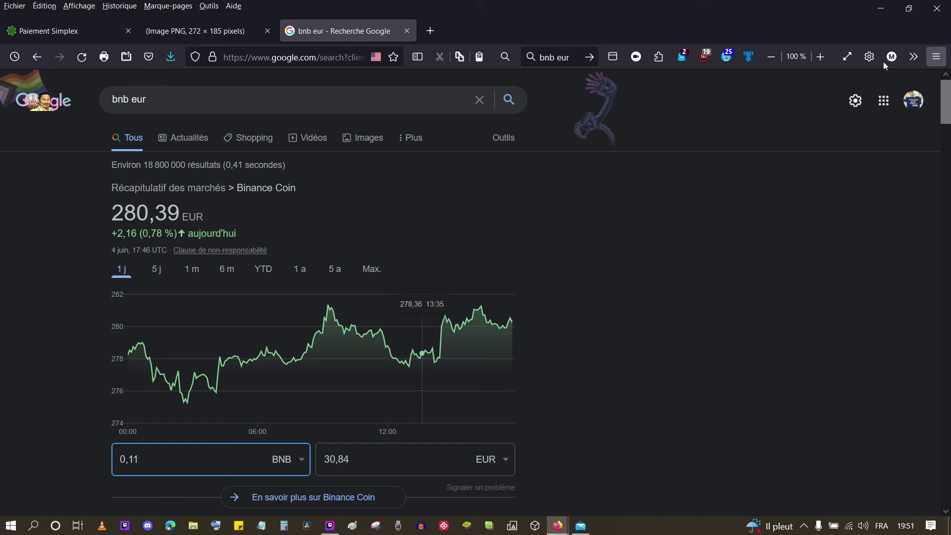
Reopen MetaMask and bring up the Deposit BNB purchase options.
click(912, 56)
click(791, 160)
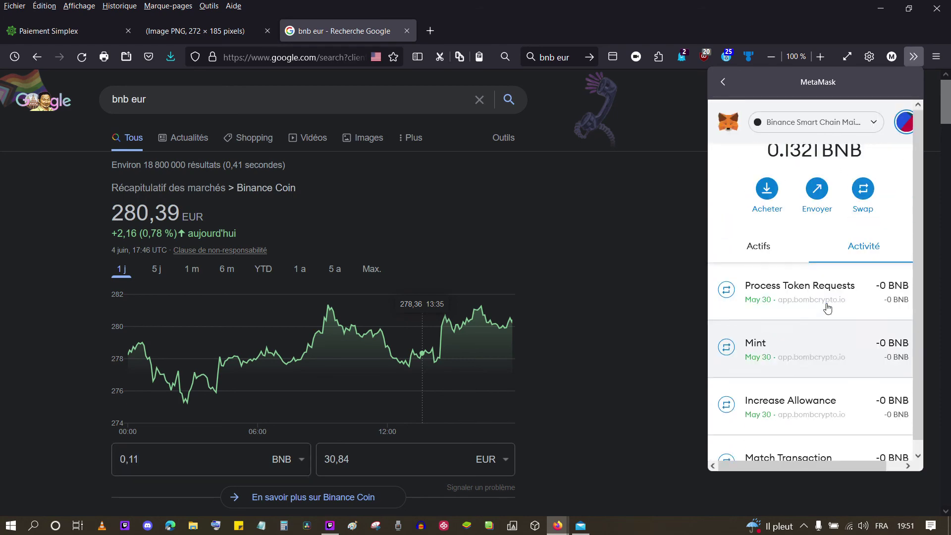
click(768, 200)
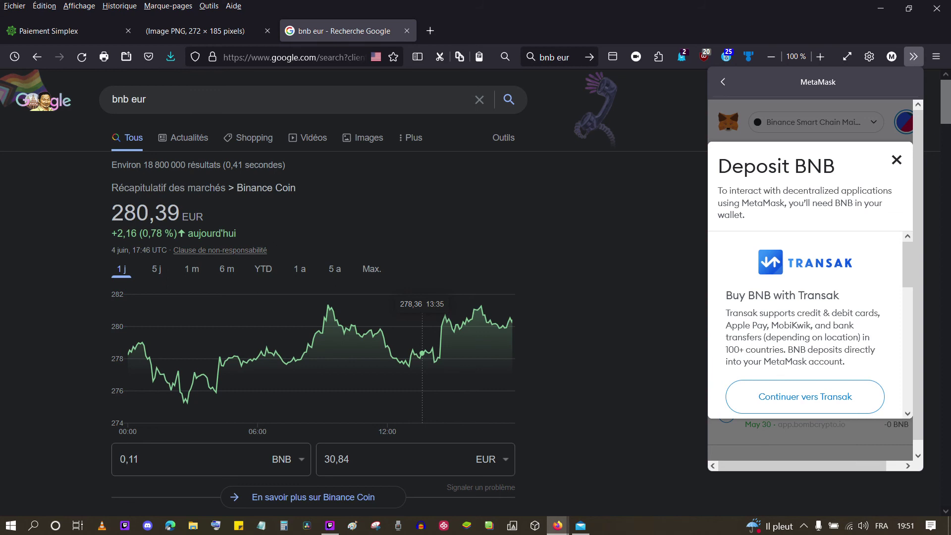
Browse the Deposit BNB providers (Transak, MoonPay), then close the Deposit BNB window.
scroll(847, 324, down, 6)
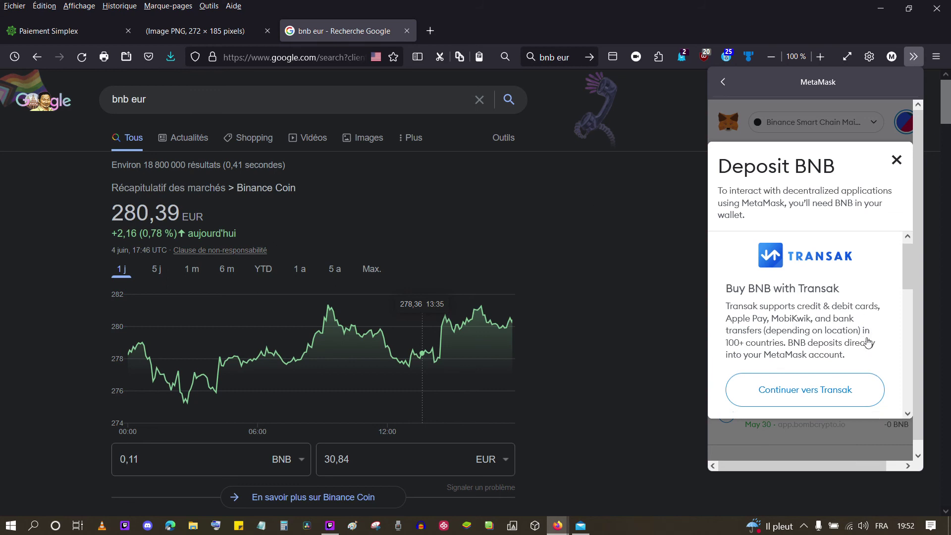
scroll(842, 322, up, 4)
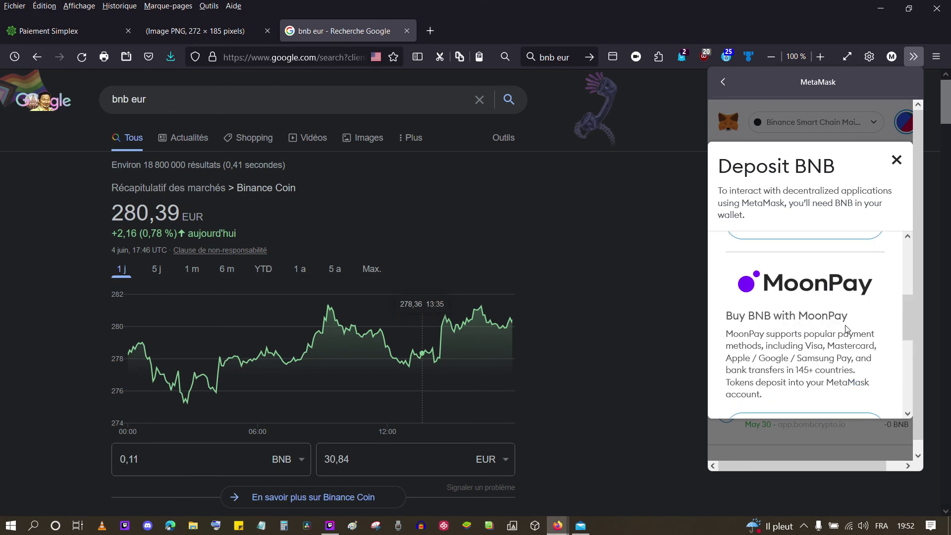
scroll(793, 297, down, 2)
scroll(792, 297, up, 2)
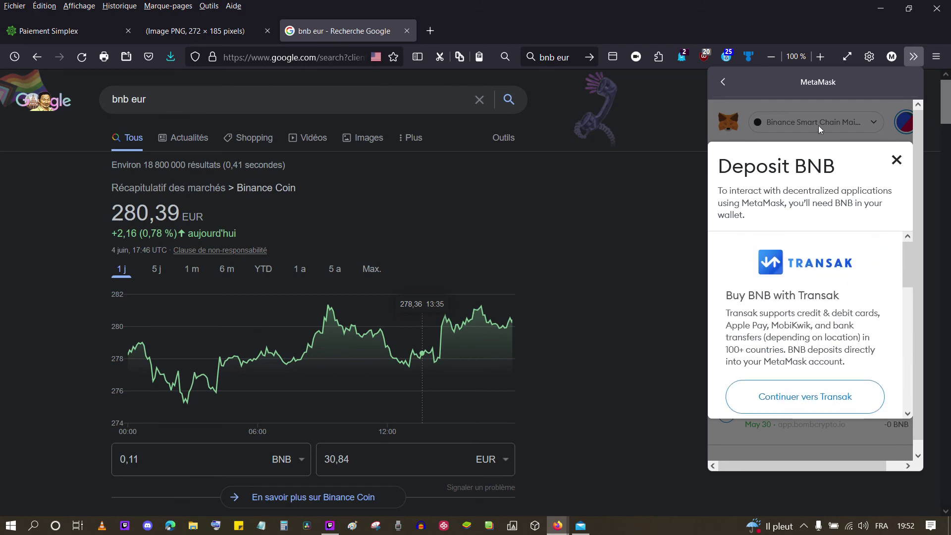
scroll(836, 322, down, 4)
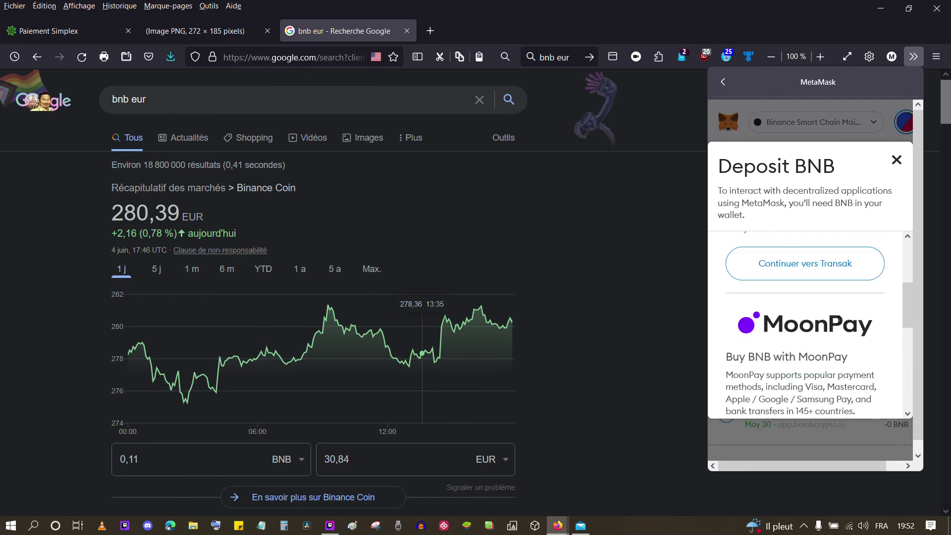
scroll(793, 298, up, 4)
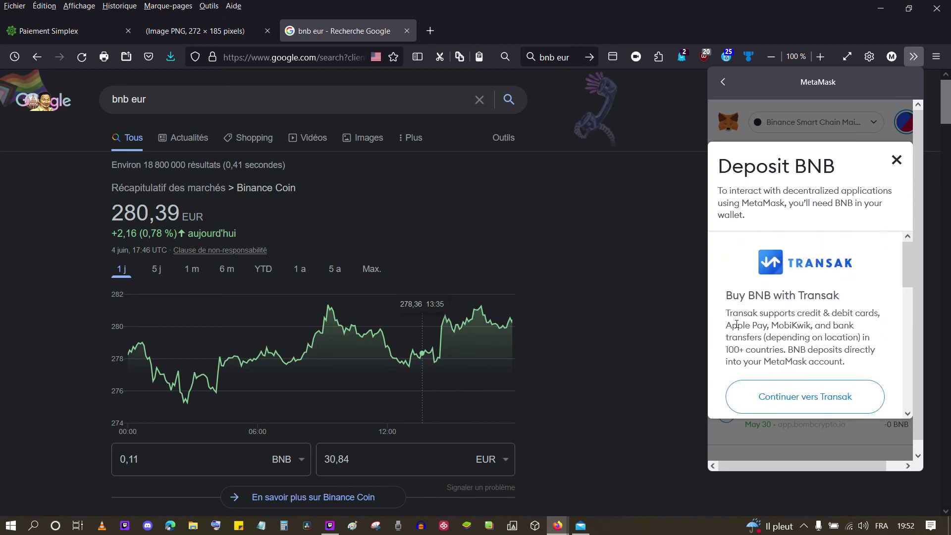
click(896, 160)
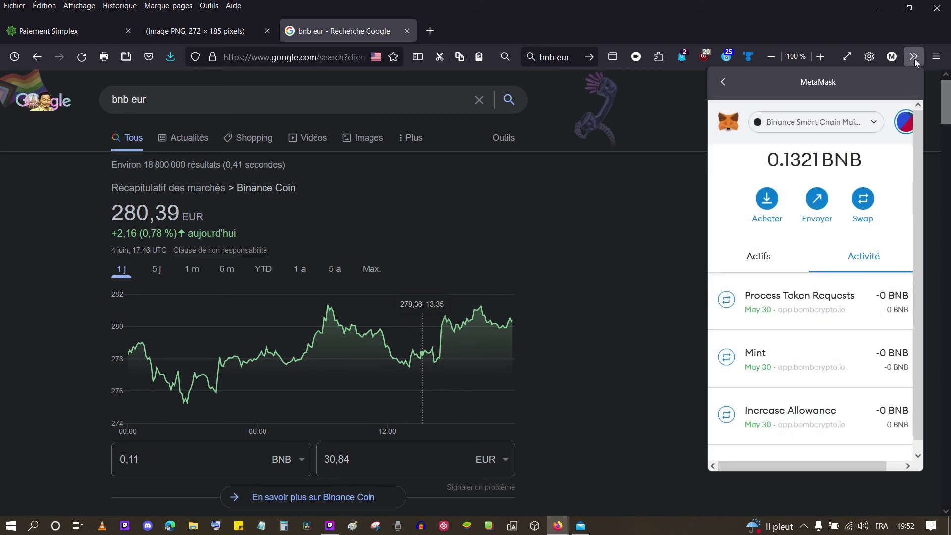
Close MetaMask and switch to the Simplex logo image tab (272 × 185 PNG).
click(914, 58)
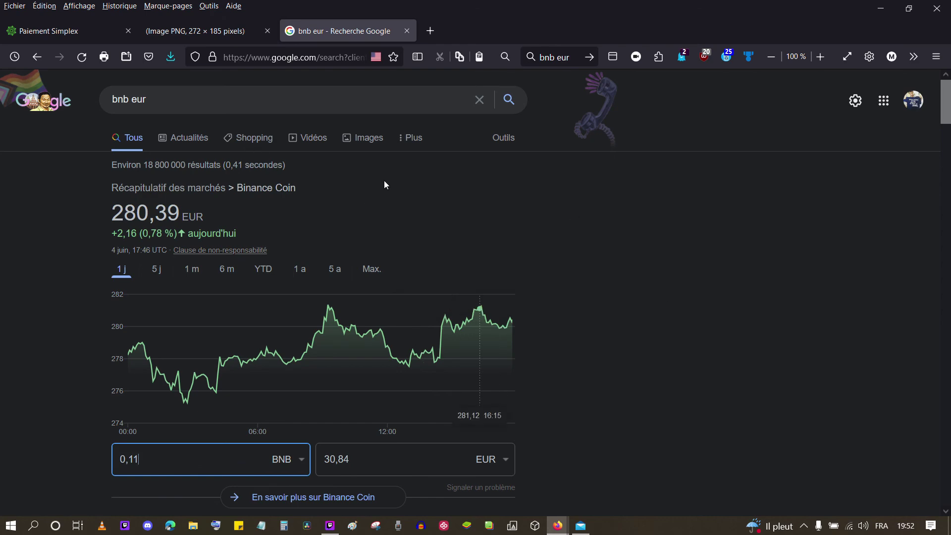
key(ctrl+1)
click(191, 29)
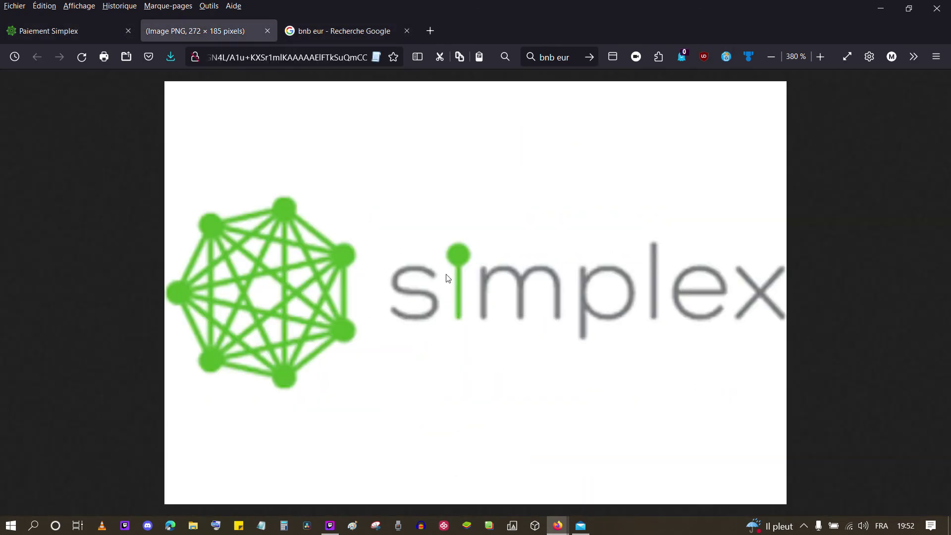